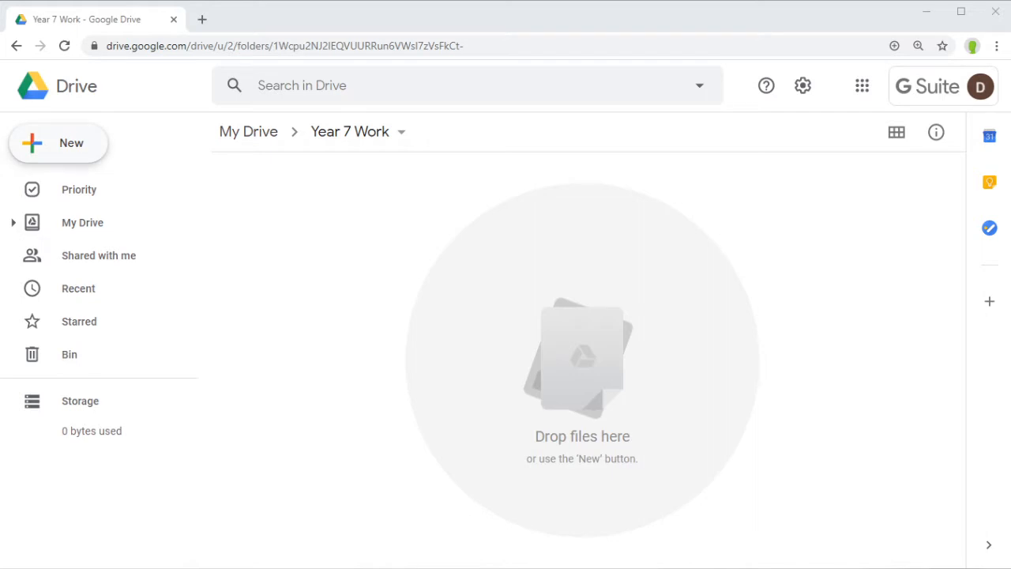
# Create a blank Google Docs document in the Year 7 Work folder and set its paper size to A4 (21.0 cm x 29.7 cm)
pyautogui.click(77, 145)
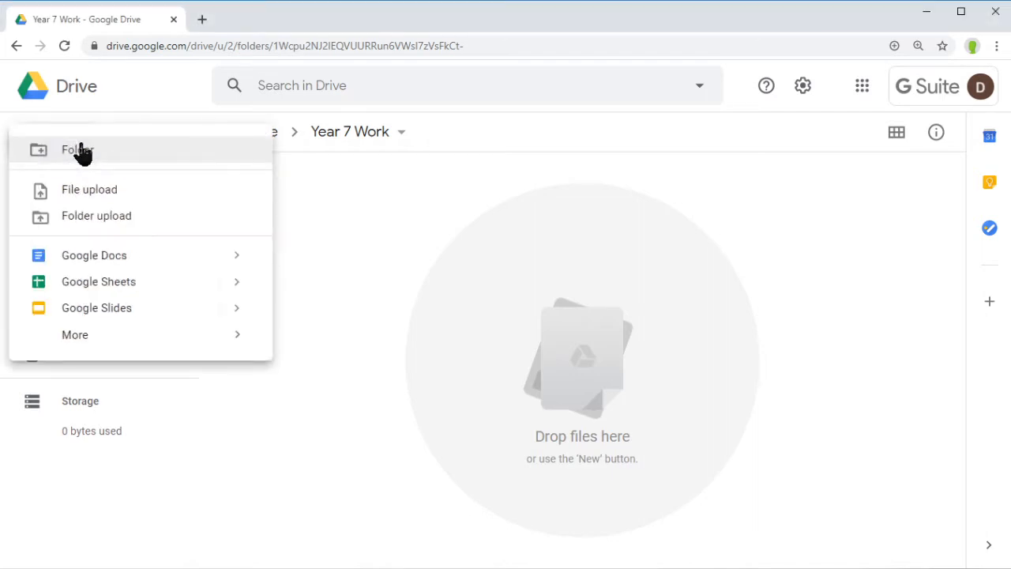
pyautogui.click(146, 260)
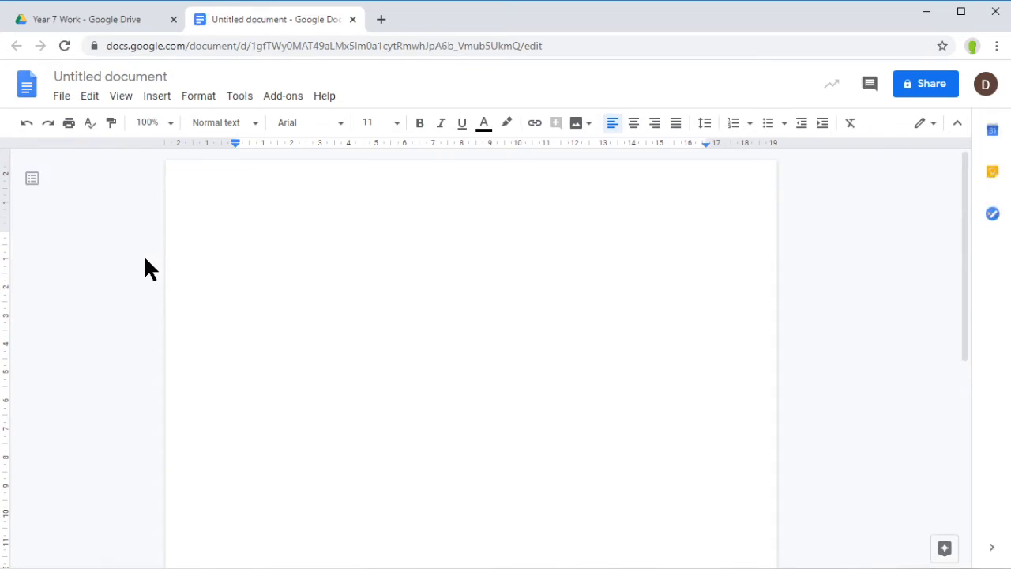
pyautogui.click(62, 95)
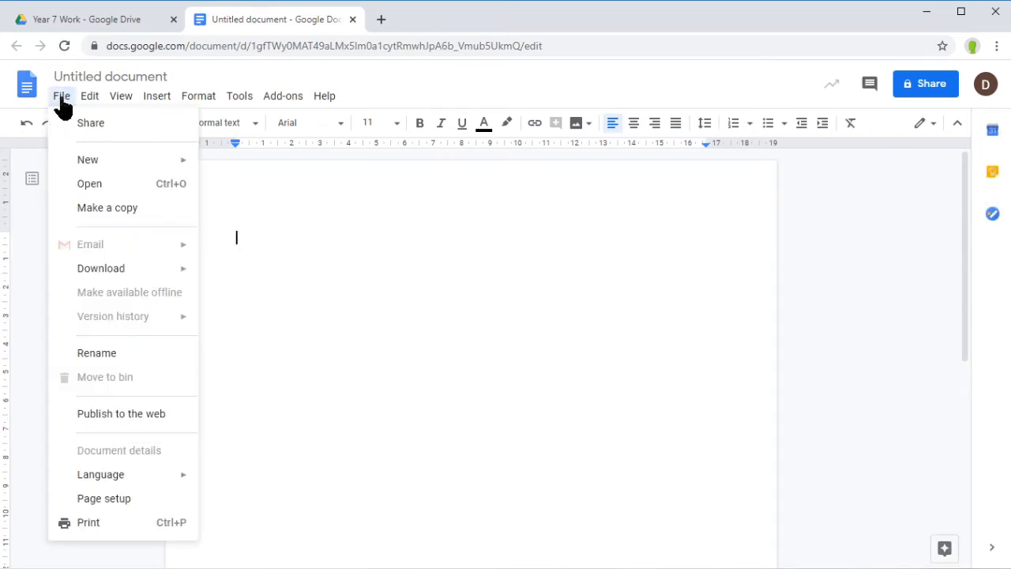
pyautogui.click(121, 505)
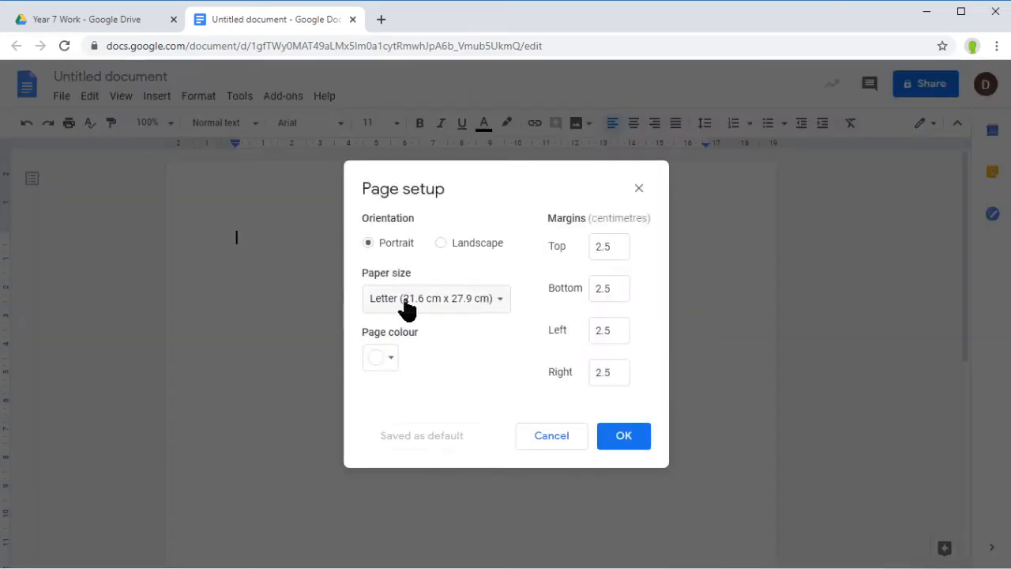
pyautogui.click(496, 304)
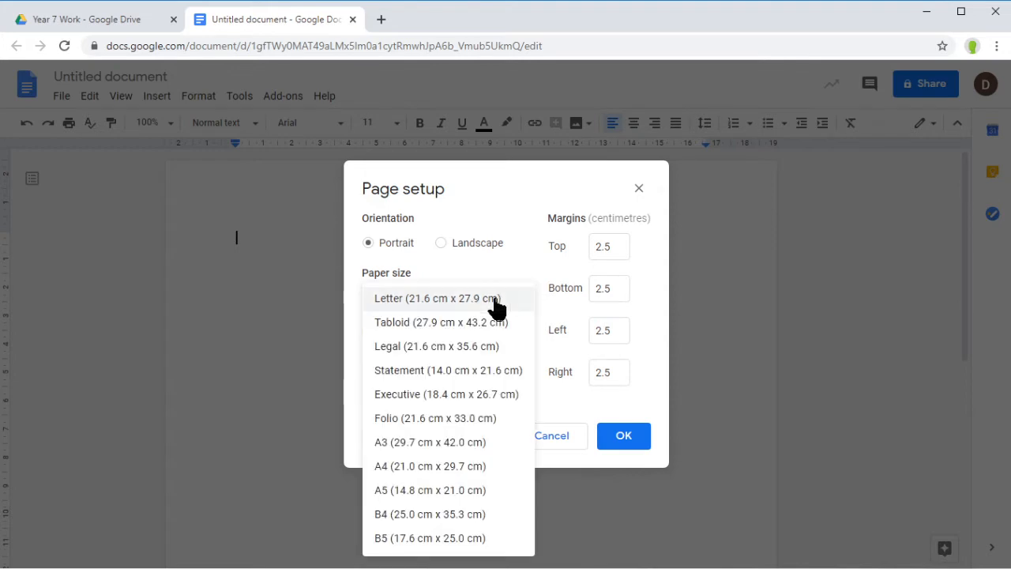
pyautogui.click(461, 466)
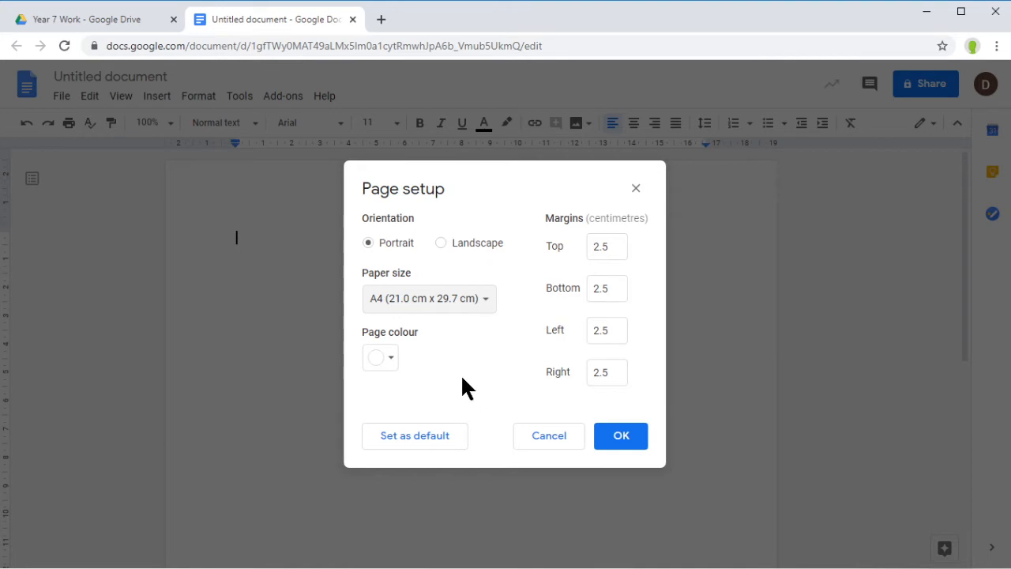
pyautogui.click(627, 442)
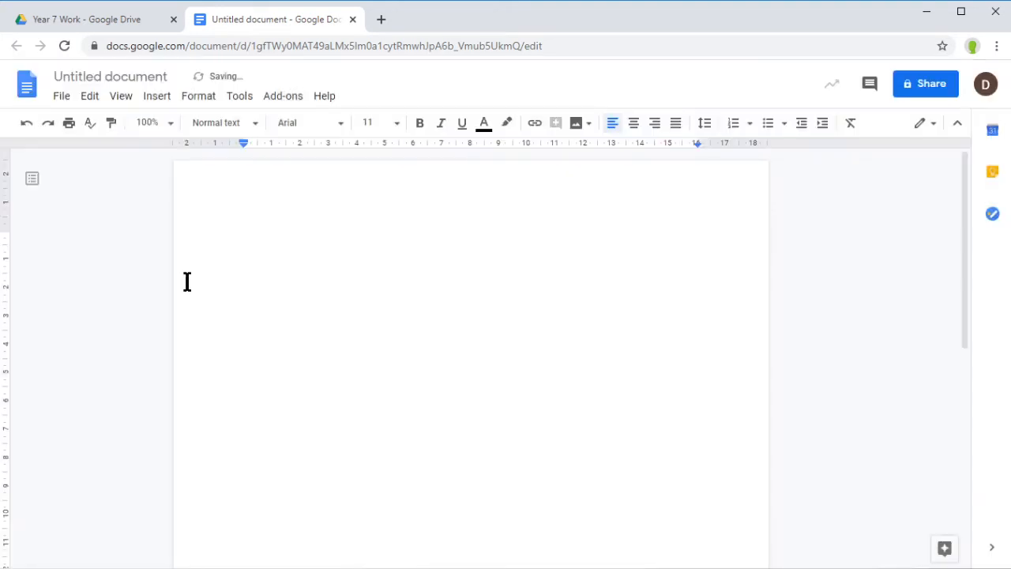
# Rename the untitled document as "Demo Formatting"
pyautogui.click(117, 75)
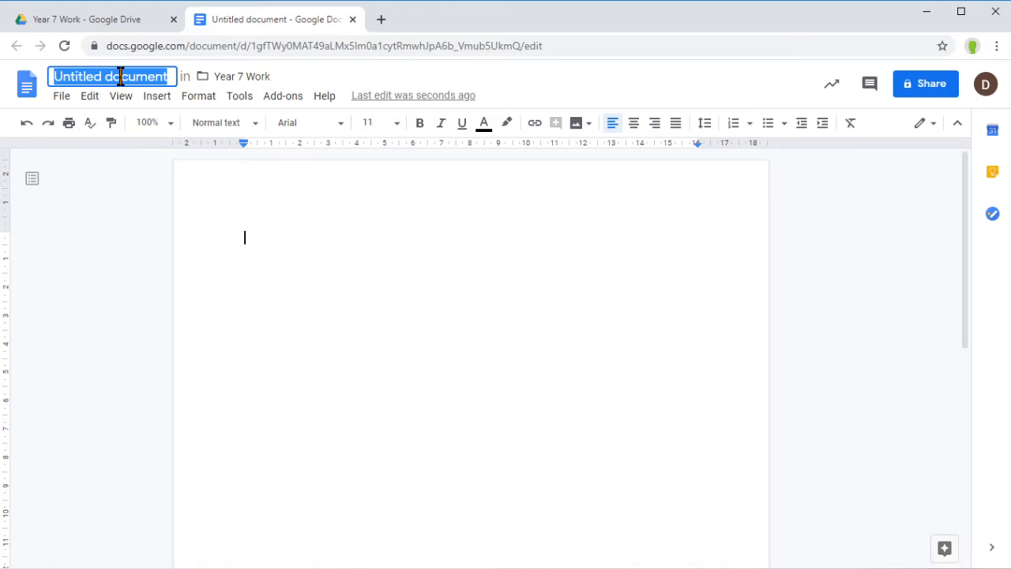
pyautogui.write('Dem')
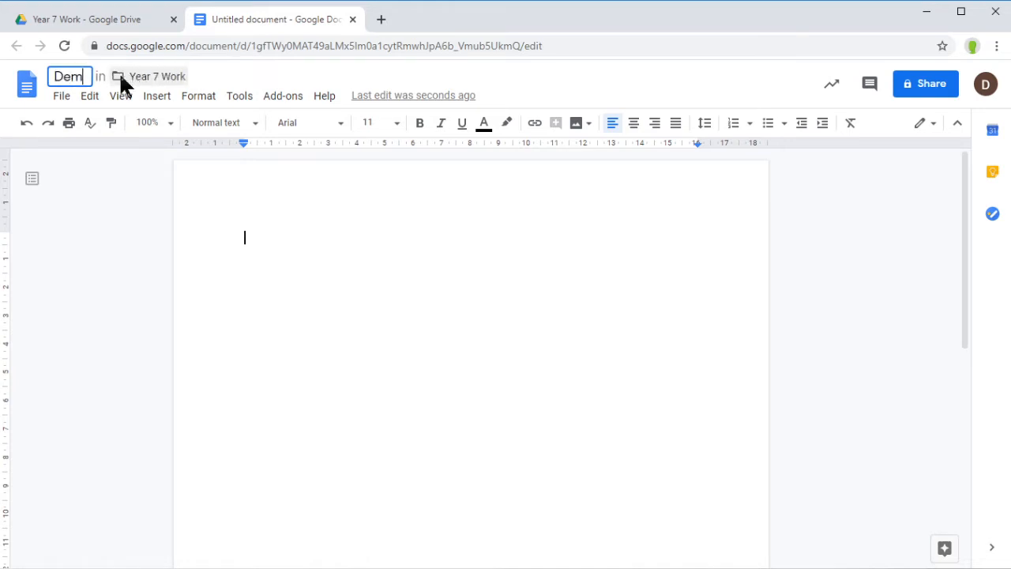
pyautogui.write('o Formatting')
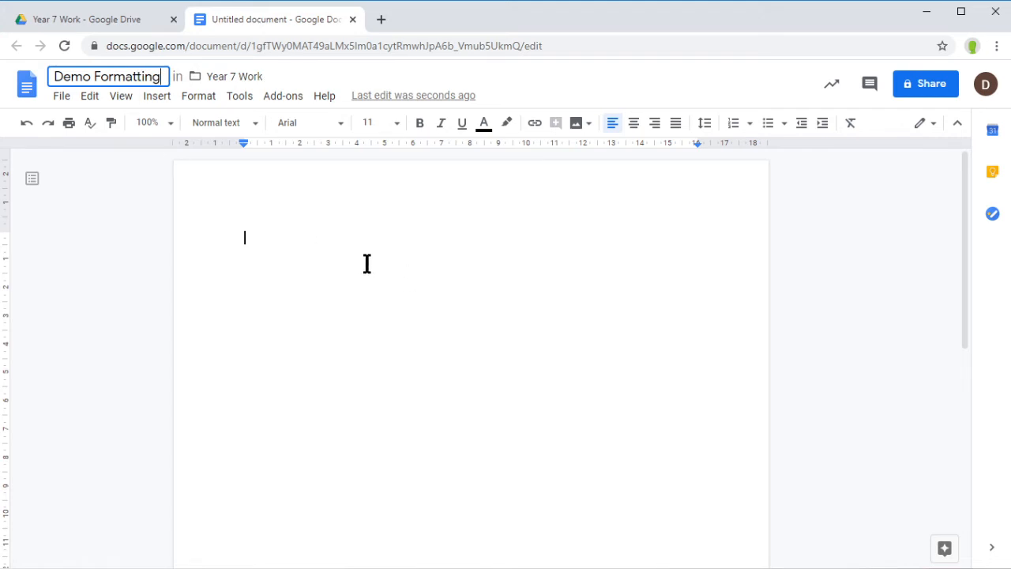
pyautogui.click(307, 246)
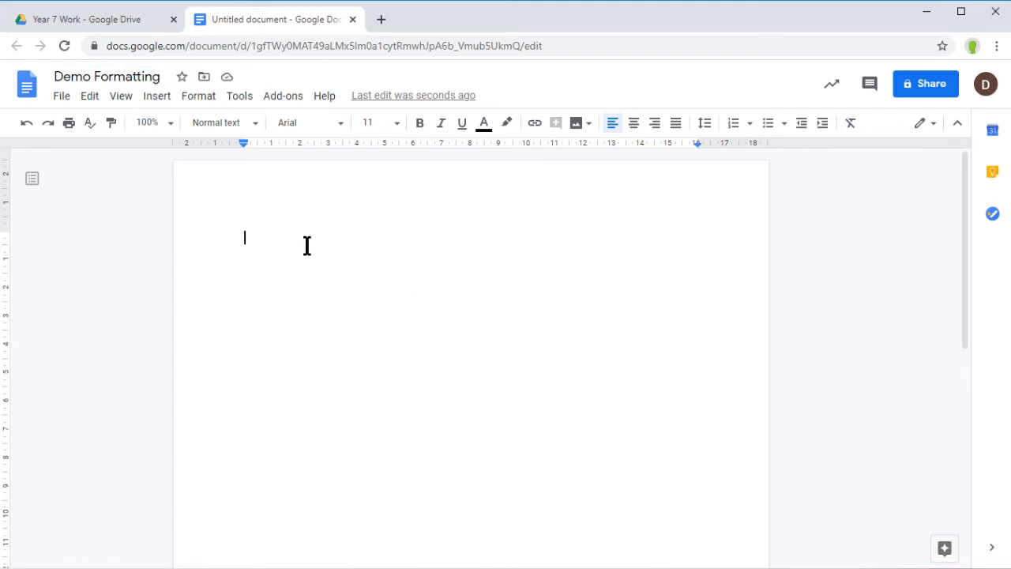
# Enter the title "Simple Text Formatting" and the practice lines from "Make me bold." to "Item 3", and set the zoom to 125%
pyautogui.write("Simple Text Formatting Make me bold. Change me to italic. Underline this, but actually don't!  Change the font. Change the size of this sentence. Change the colour of this line.  Center this text. Align this text to the right.  Create a bulleted list: Item 1 Item 2 Item 3")
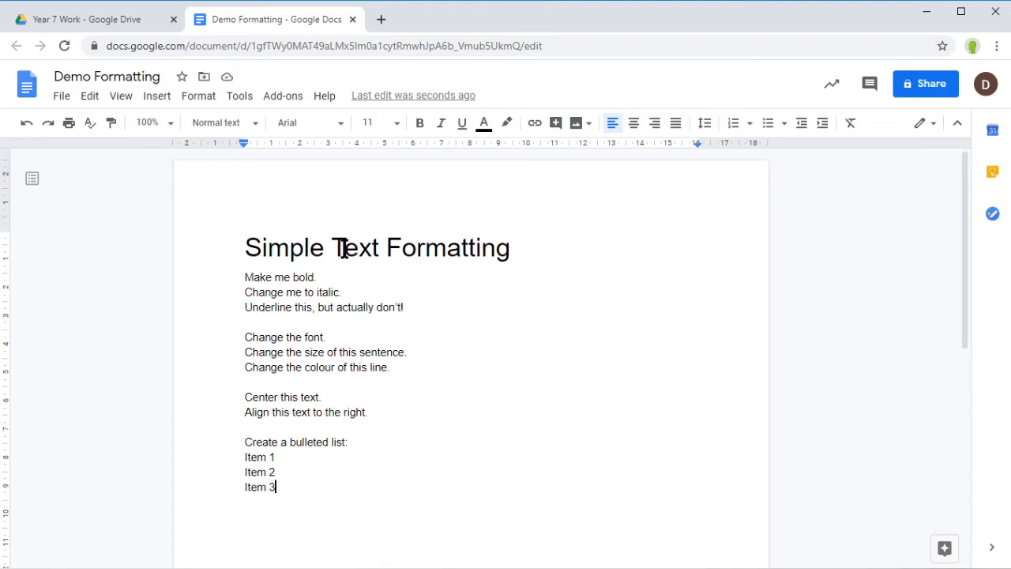
pyautogui.click(171, 126)
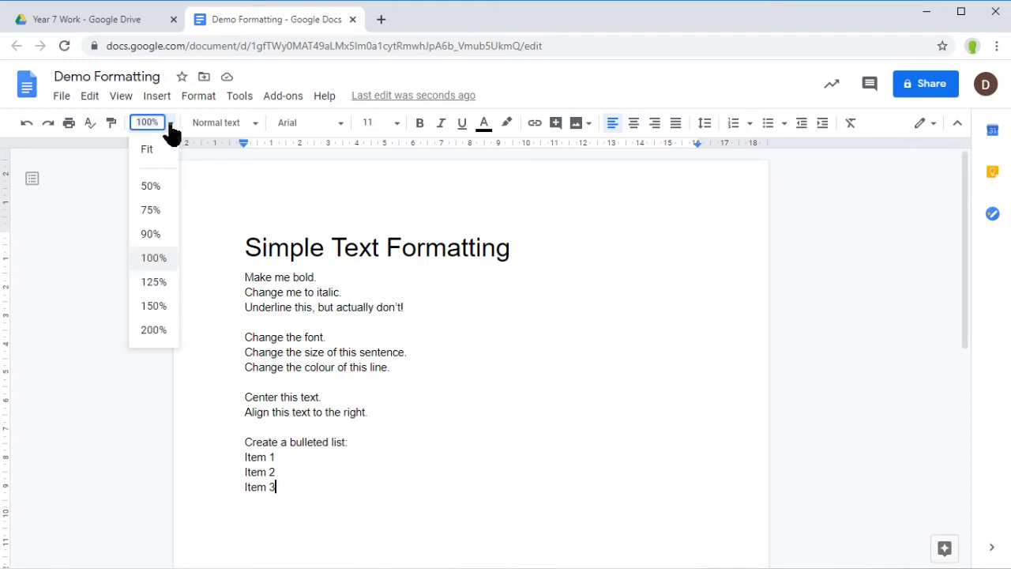
pyautogui.click(158, 282)
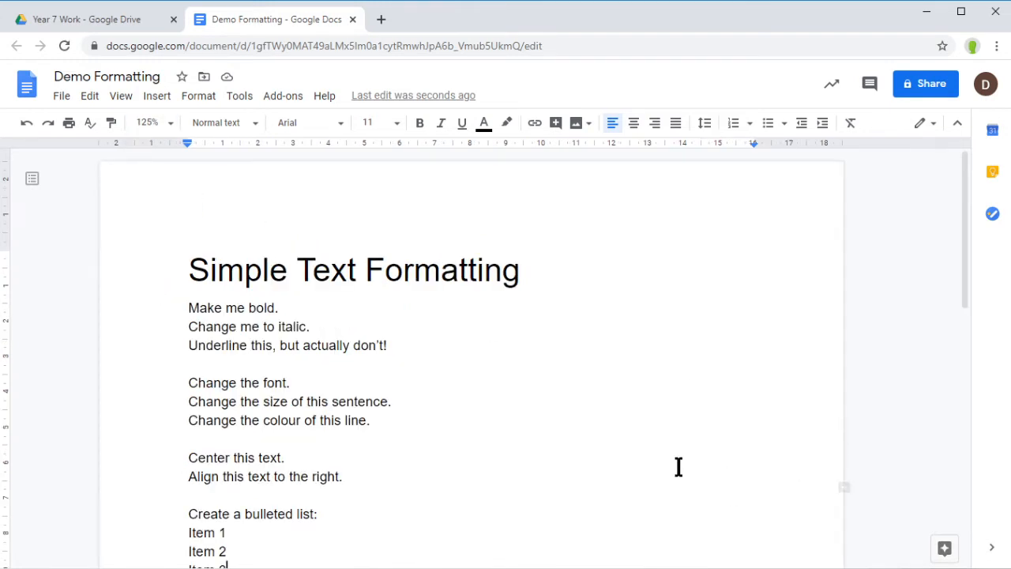
pyautogui.scroll(-1, 613, 395)
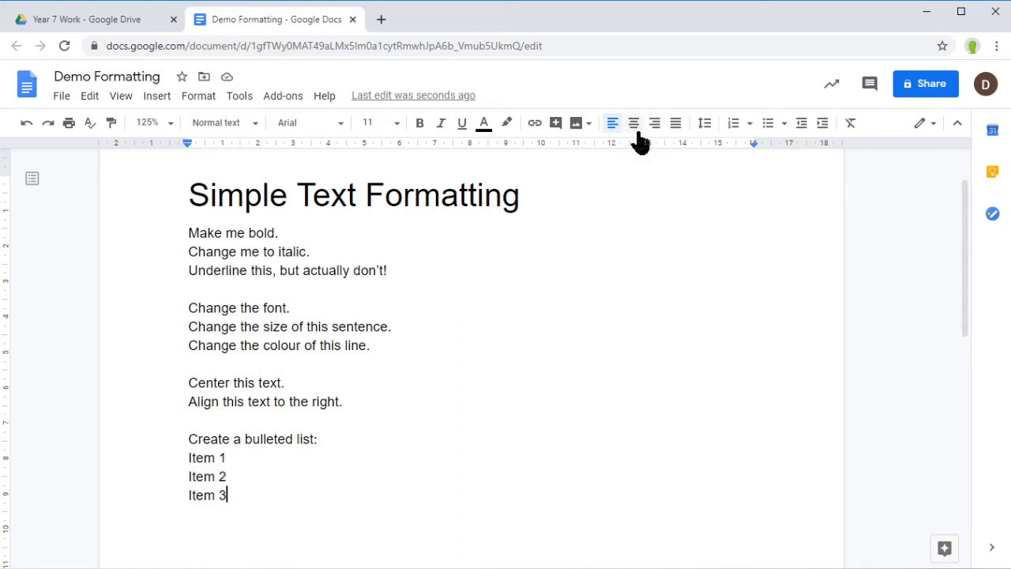
pyautogui.click(198, 96)
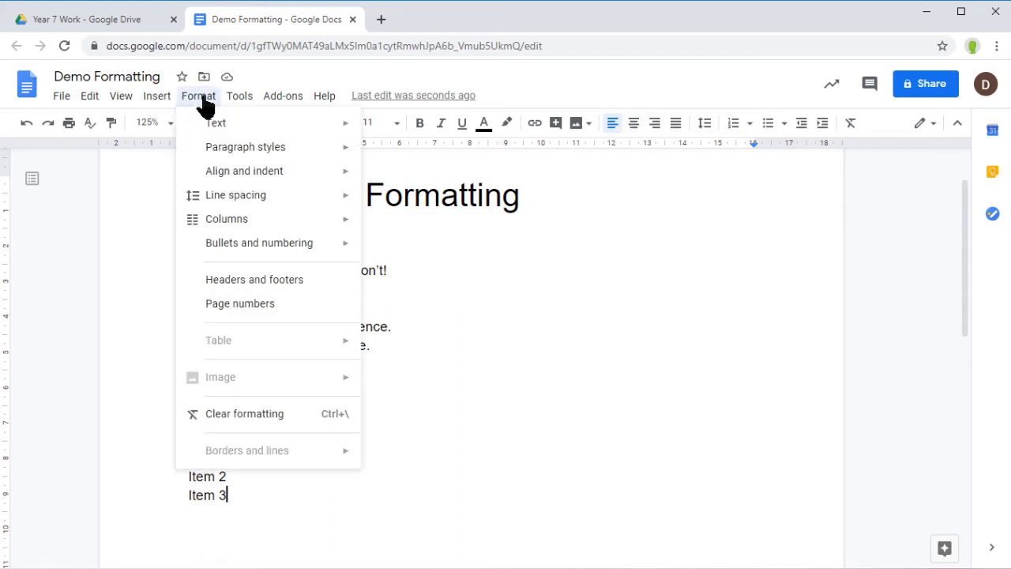
pyautogui.moveTo(215, 126)
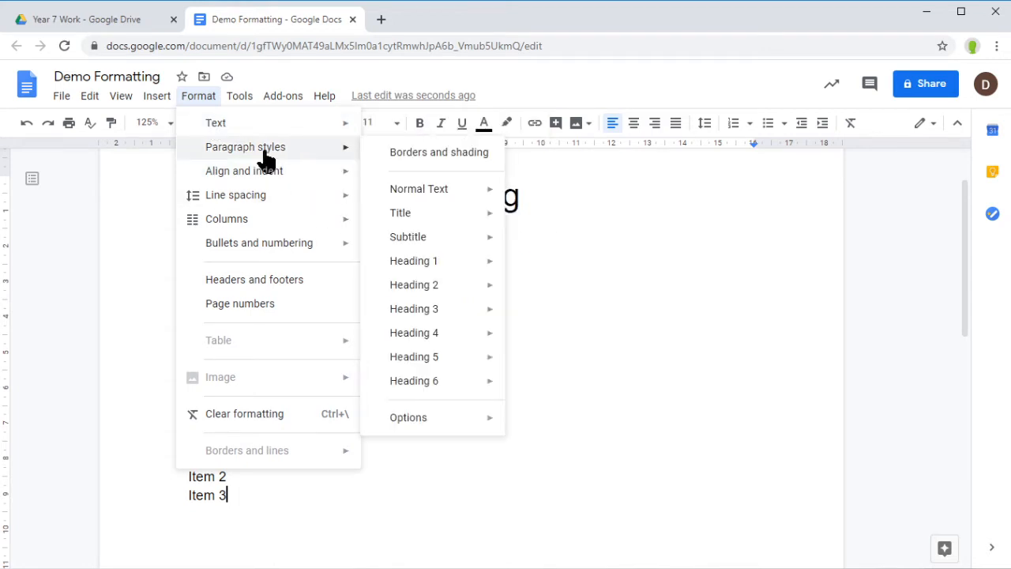
pyautogui.moveTo(265, 184)
pyautogui.moveTo(267, 204)
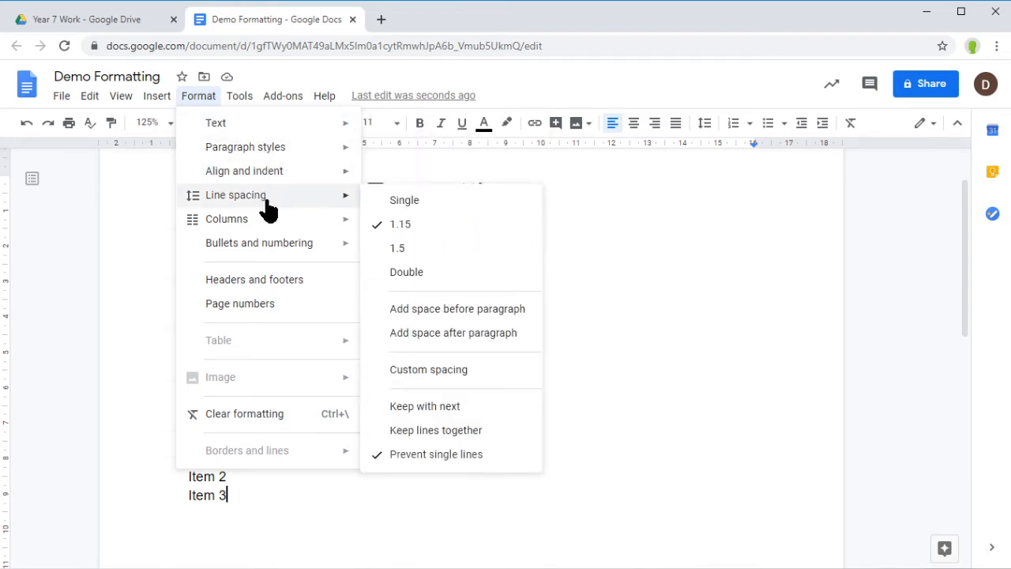
pyautogui.moveTo(267, 253)
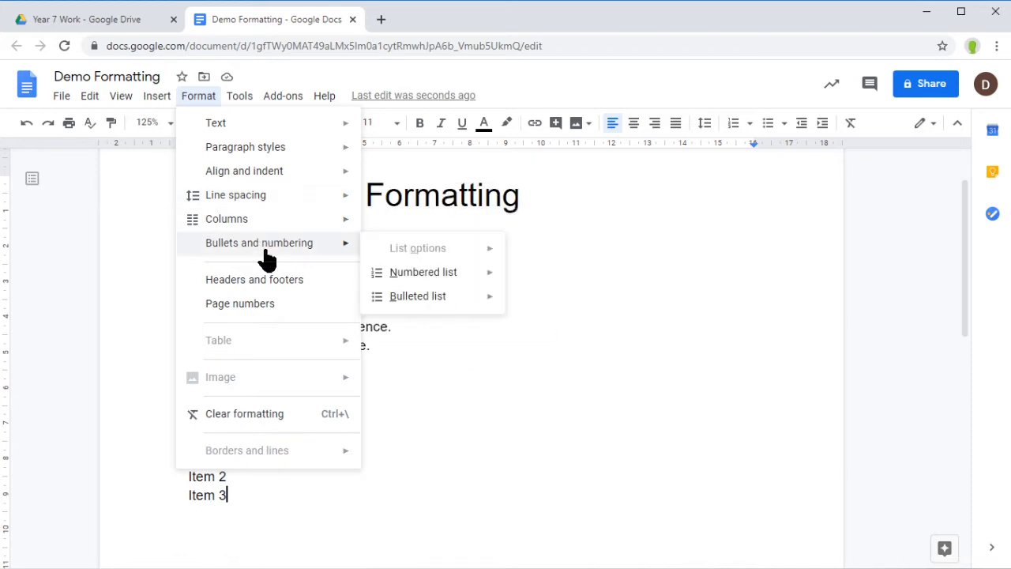
pyautogui.click(621, 93)
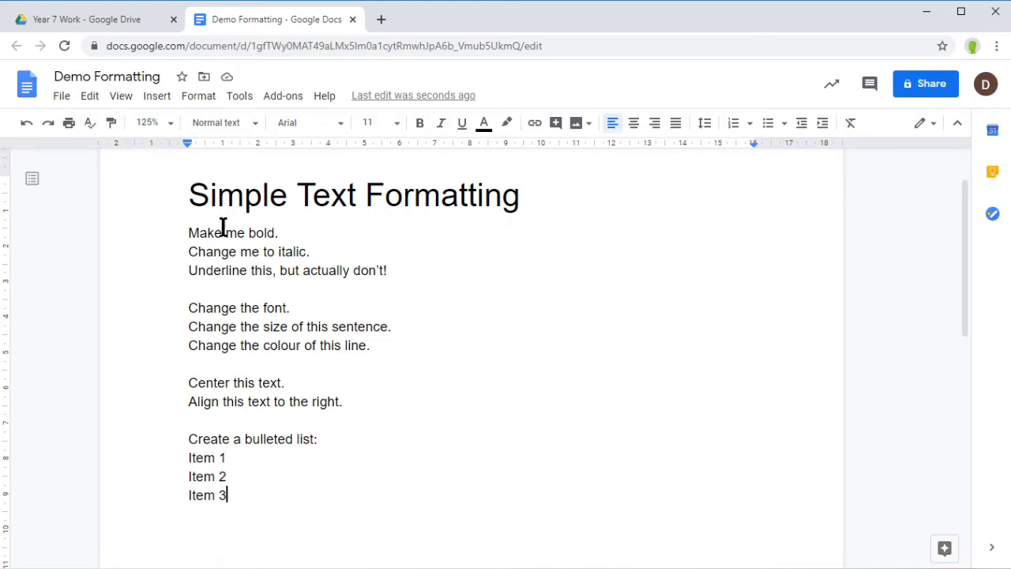
# Apply bold to the line "Make me bold." and italic to the line "Change me to italic."
pyautogui.moveTo(186, 230); pyautogui.dragTo(292, 228)
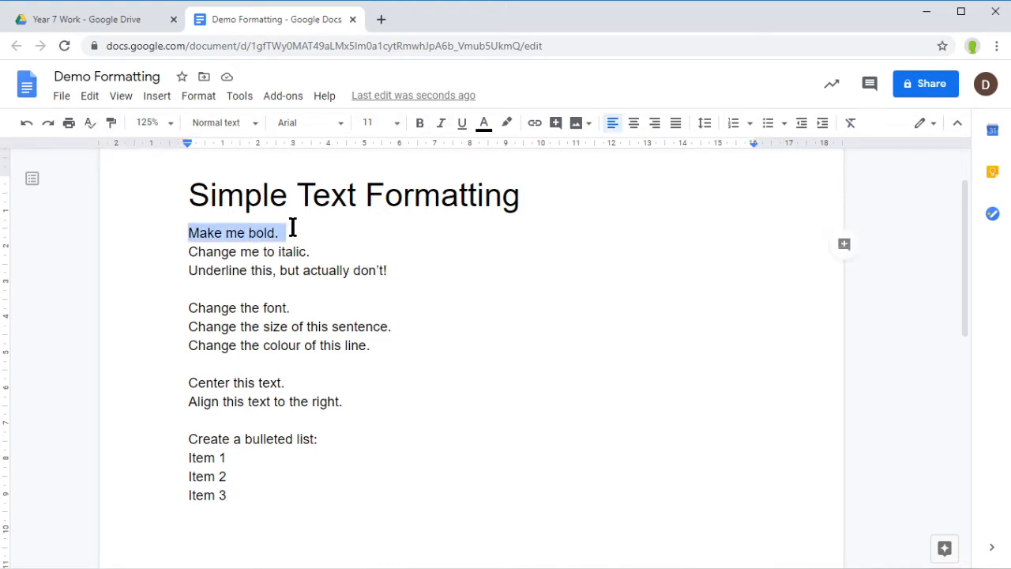
pyautogui.click(419, 126)
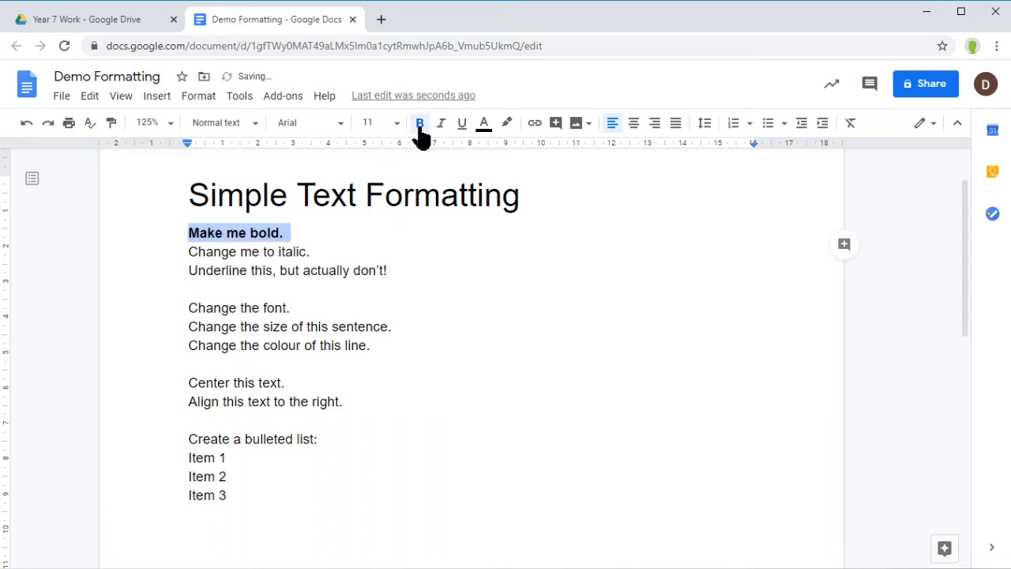
pyautogui.moveTo(185, 253); pyautogui.dragTo(321, 252)
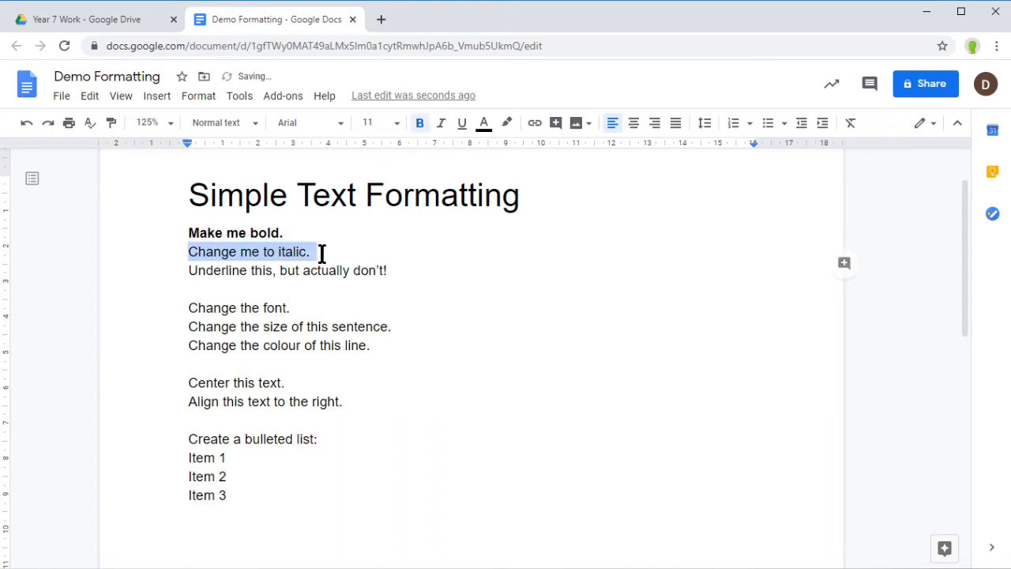
pyautogui.click(443, 131)
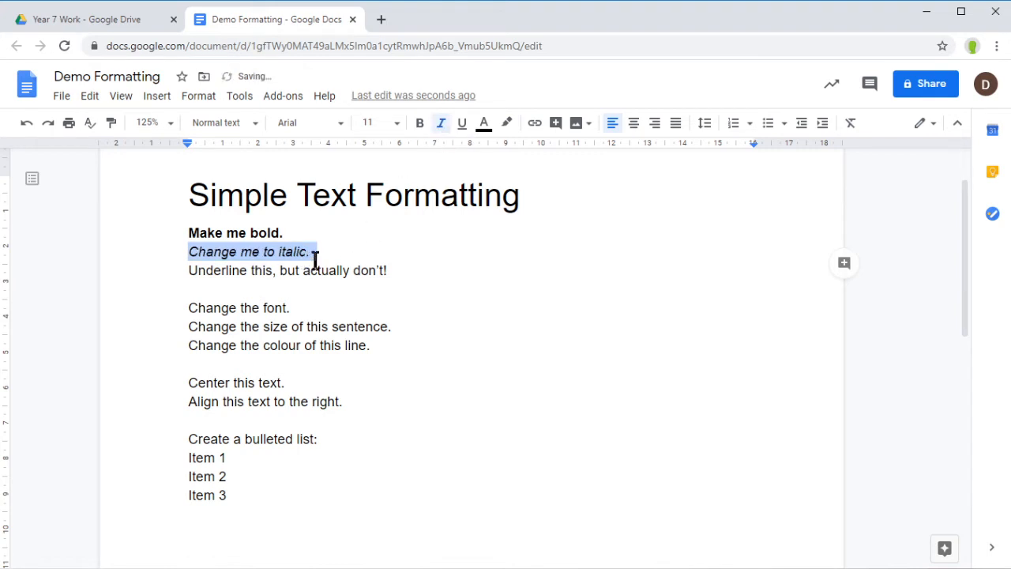
# Underline the line "Underline this, but actually don't!" and make the title "Simple Text Formatting" bold
pyautogui.moveTo(188, 270); pyautogui.dragTo(388, 269)
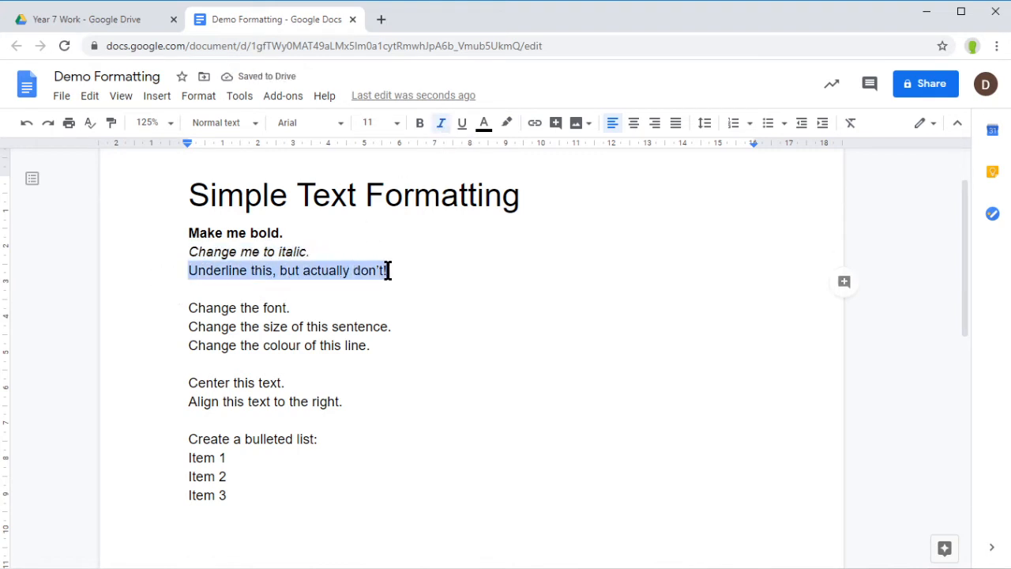
pyautogui.click(463, 126)
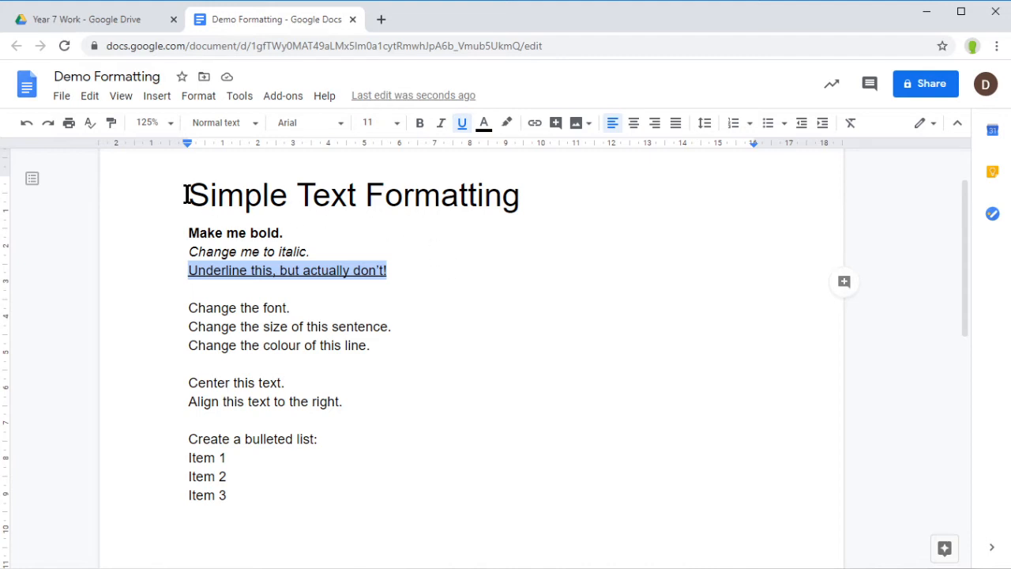
pyautogui.moveTo(187, 195); pyautogui.dragTo(528, 214)
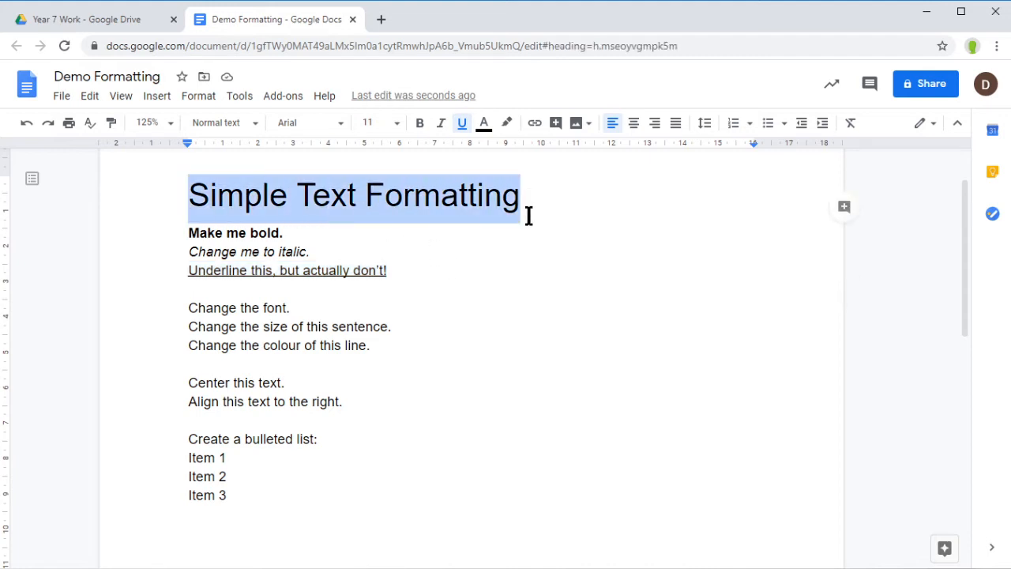
pyautogui.click(420, 124)
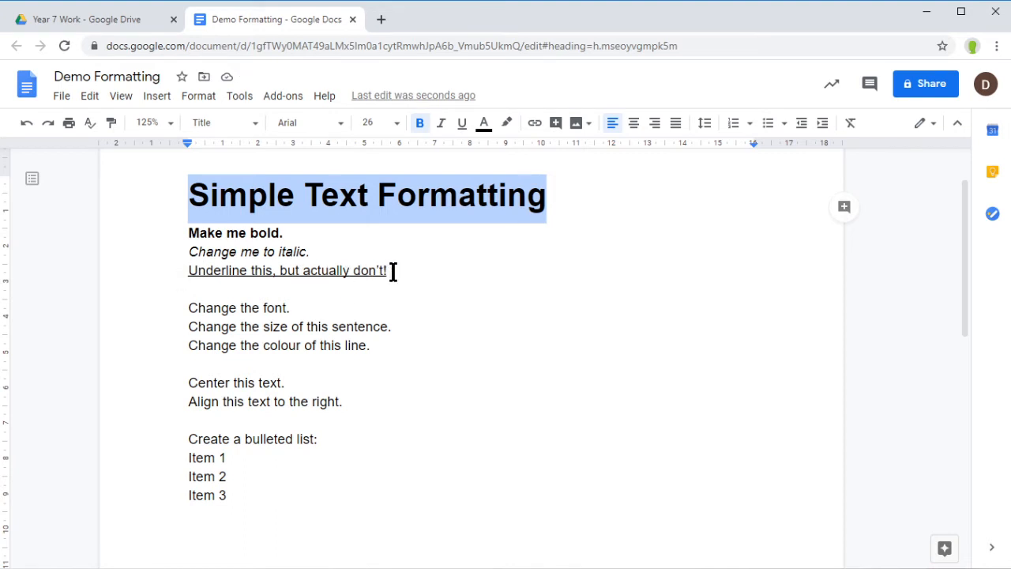
pyautogui.click(336, 308)
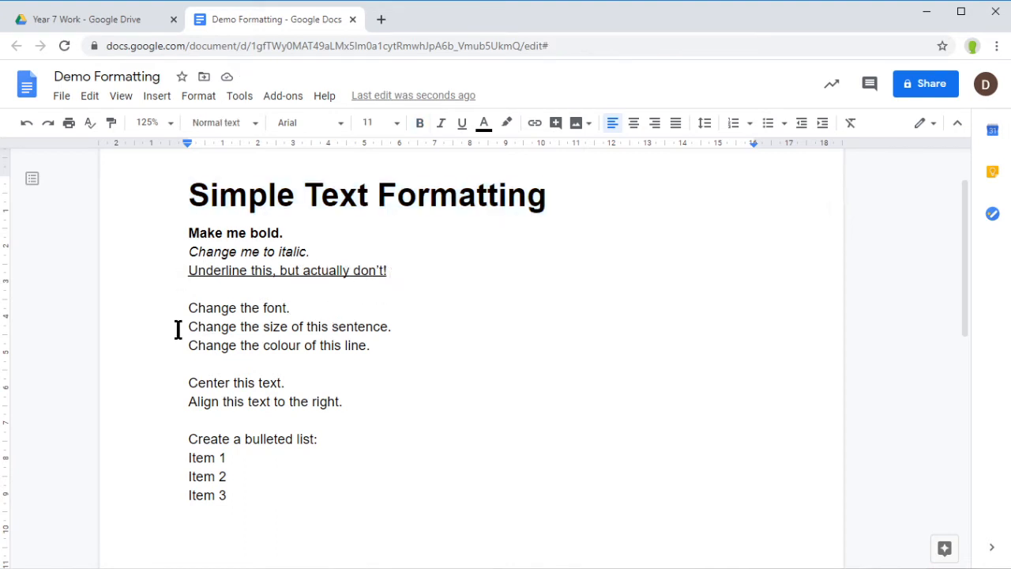
# Change the font of the line "Change the font." to Pacifico
pyautogui.moveTo(183, 309); pyautogui.dragTo(293, 305)
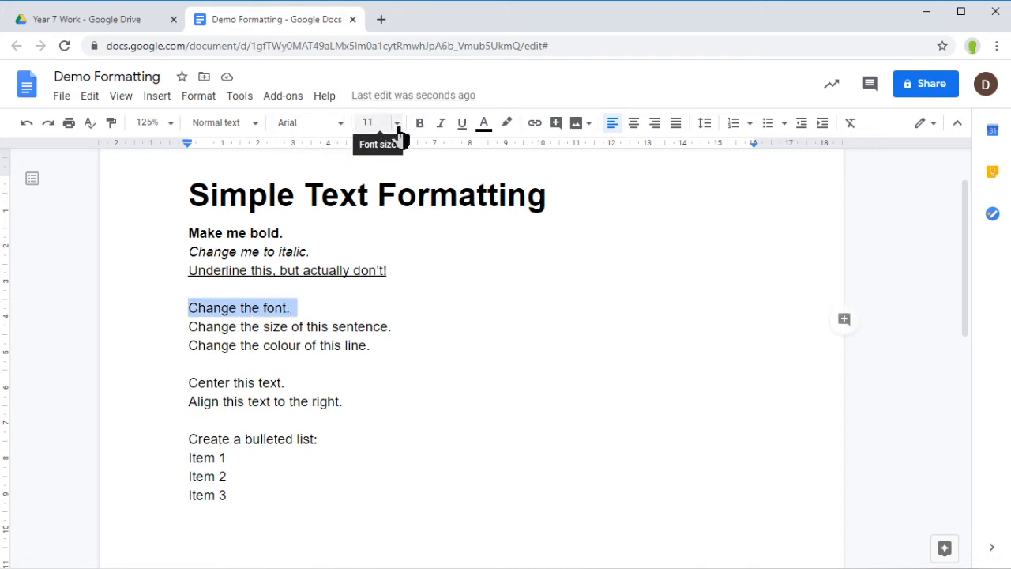
pyautogui.click(416, 273)
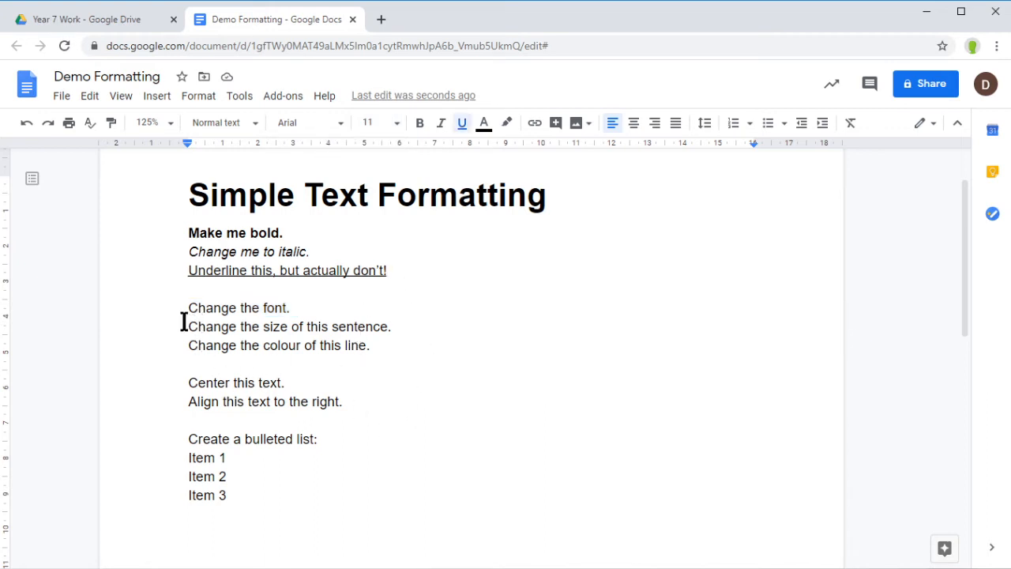
pyautogui.moveTo(187, 307); pyautogui.dragTo(296, 308)
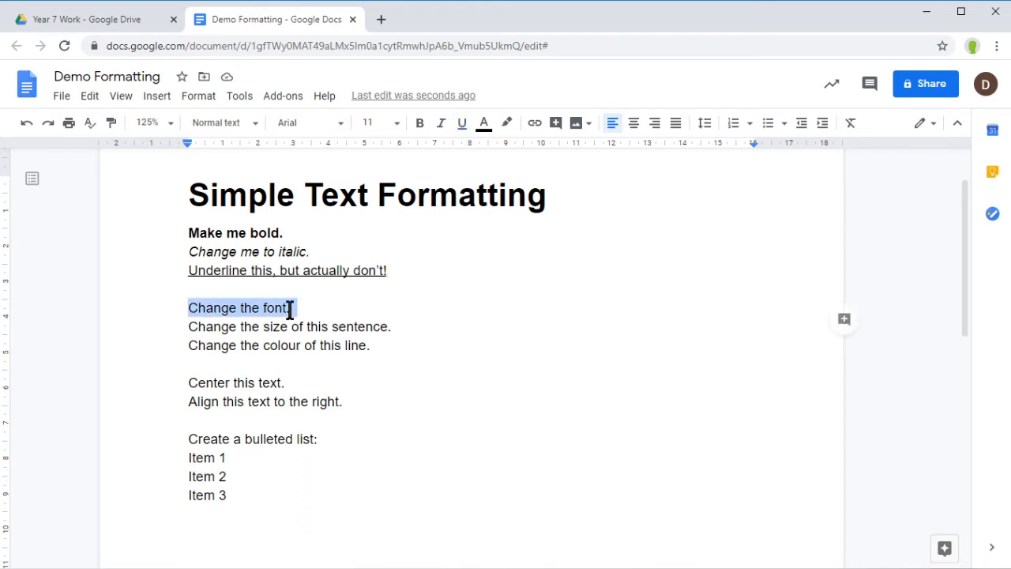
pyautogui.click(341, 128)
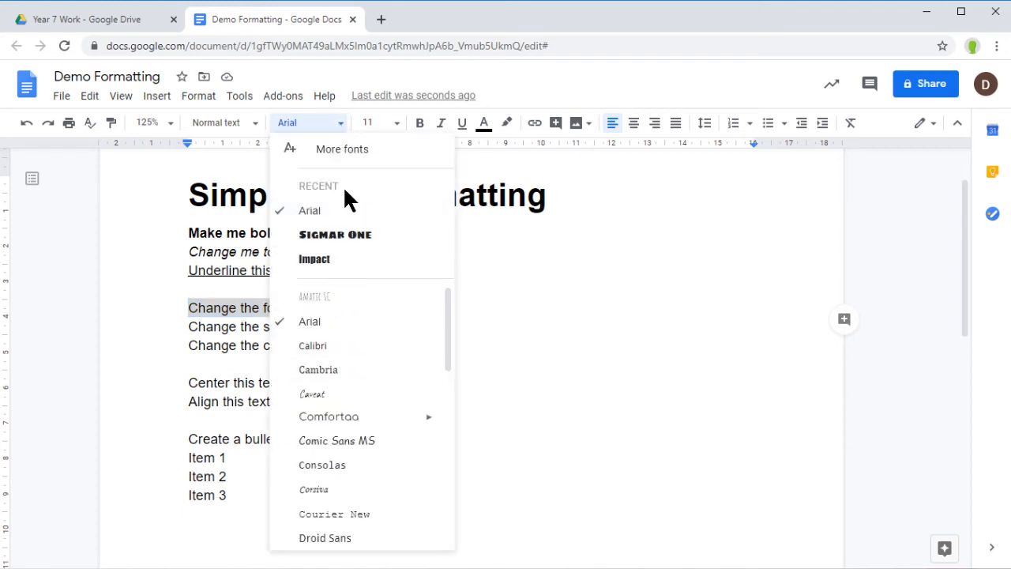
pyautogui.scroll(-5, 359, 385)
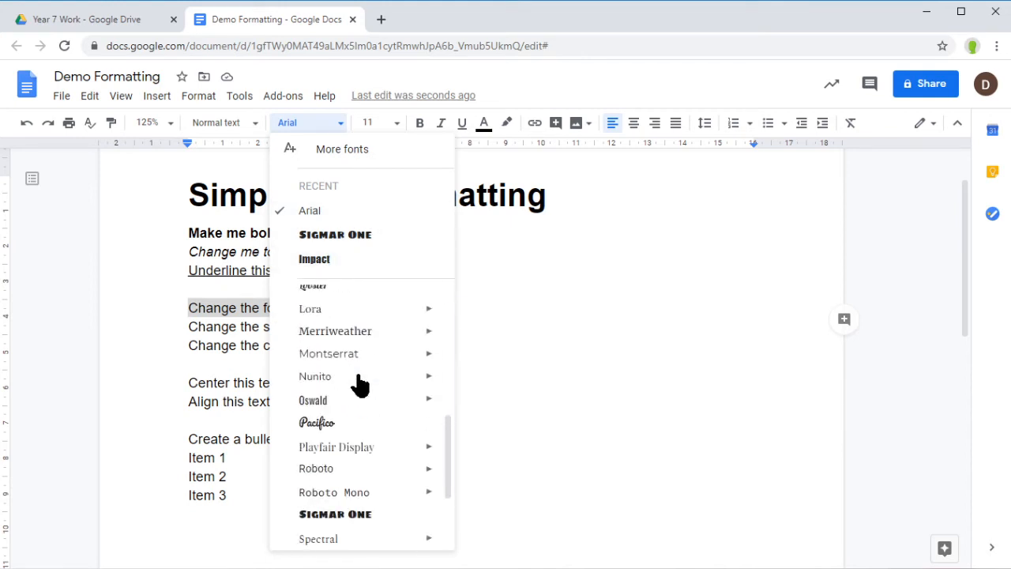
pyautogui.scroll(-3, 359, 386)
pyautogui.scroll(8, 353, 440)
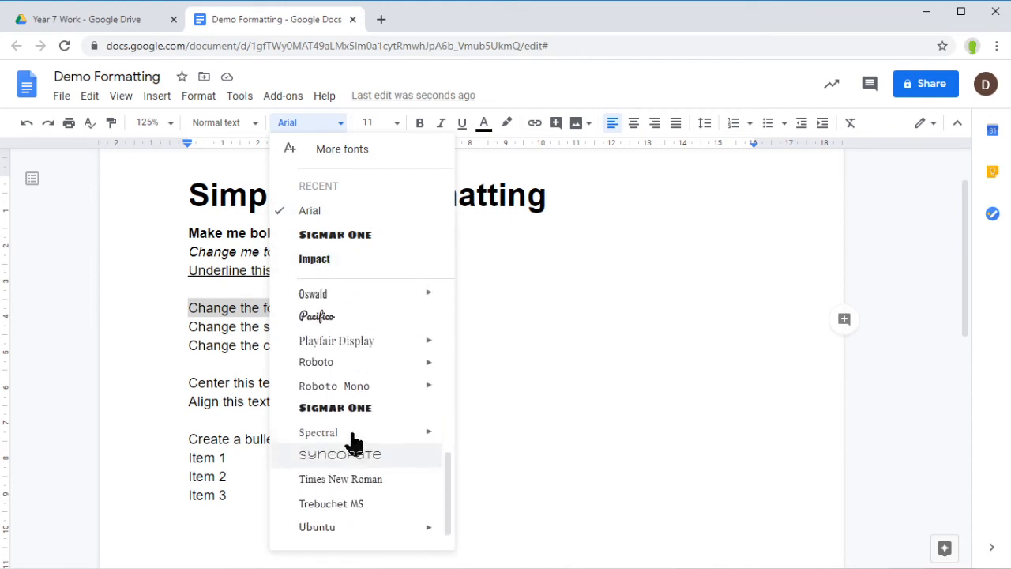
pyautogui.scroll(-5, 354, 442)
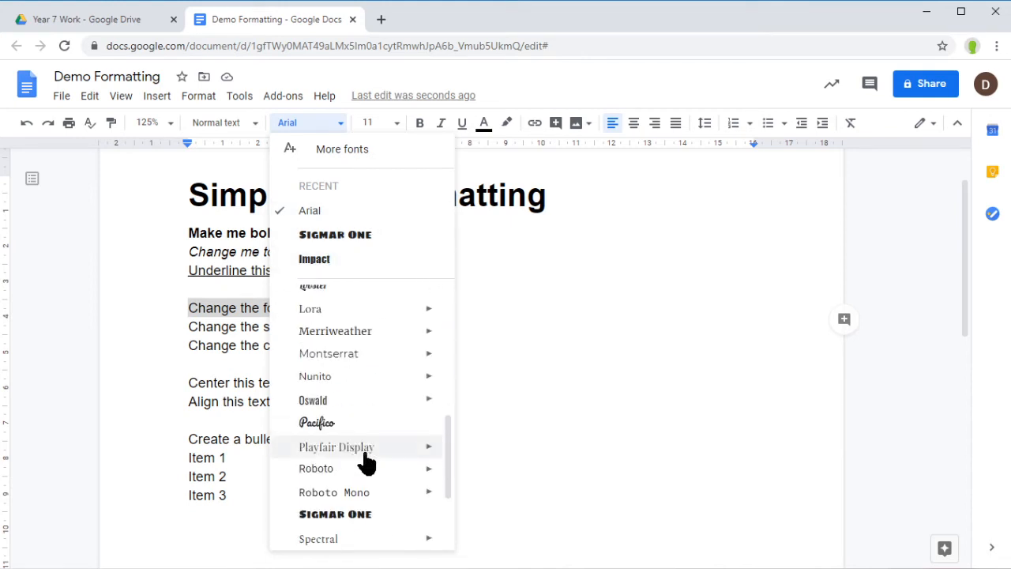
pyautogui.click(343, 433)
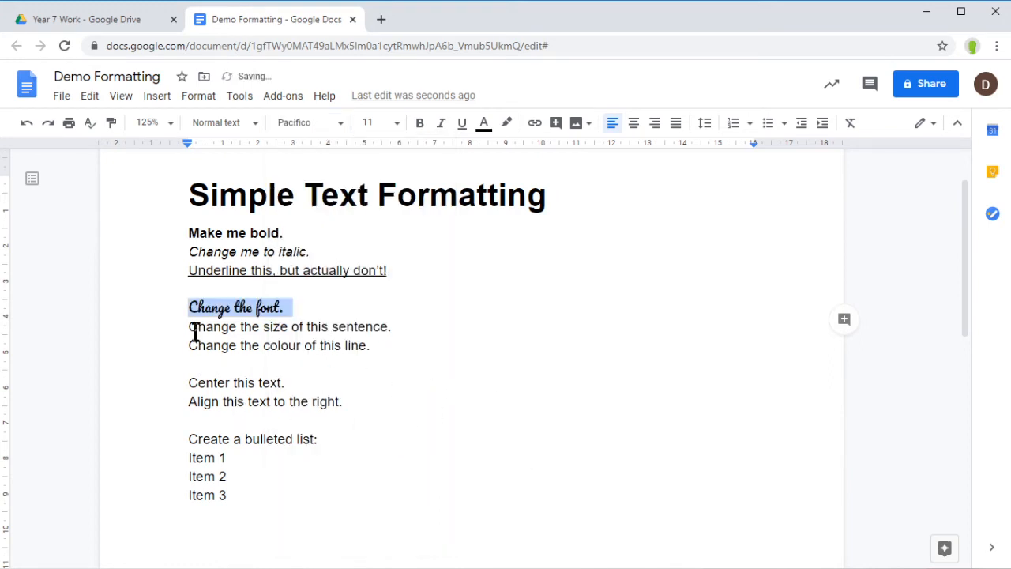
# Try font size 14 on the line "Change the size of this sentence." and settle on size 8
pyautogui.moveTo(184, 326); pyautogui.dragTo(394, 327)
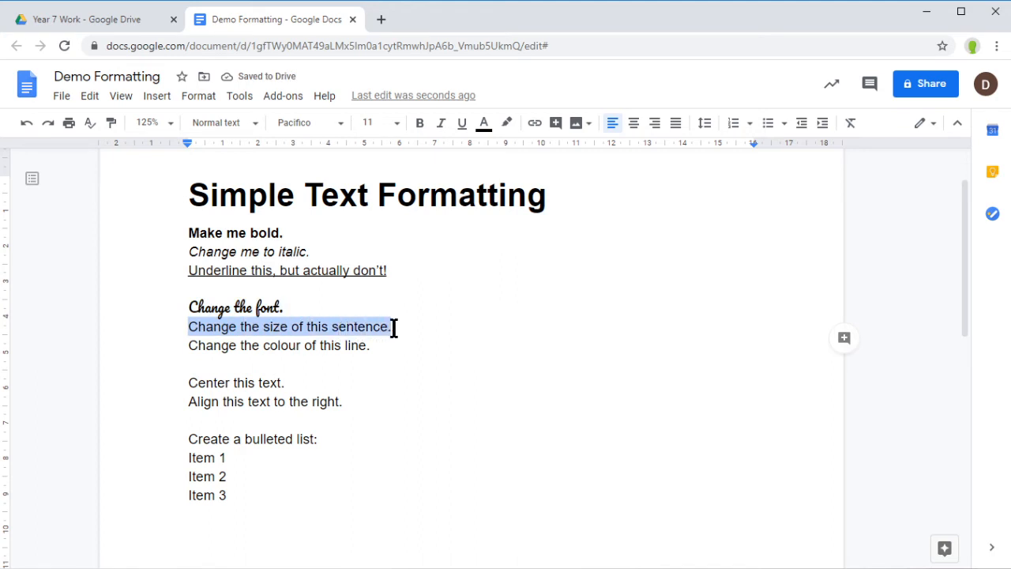
pyautogui.click(395, 123)
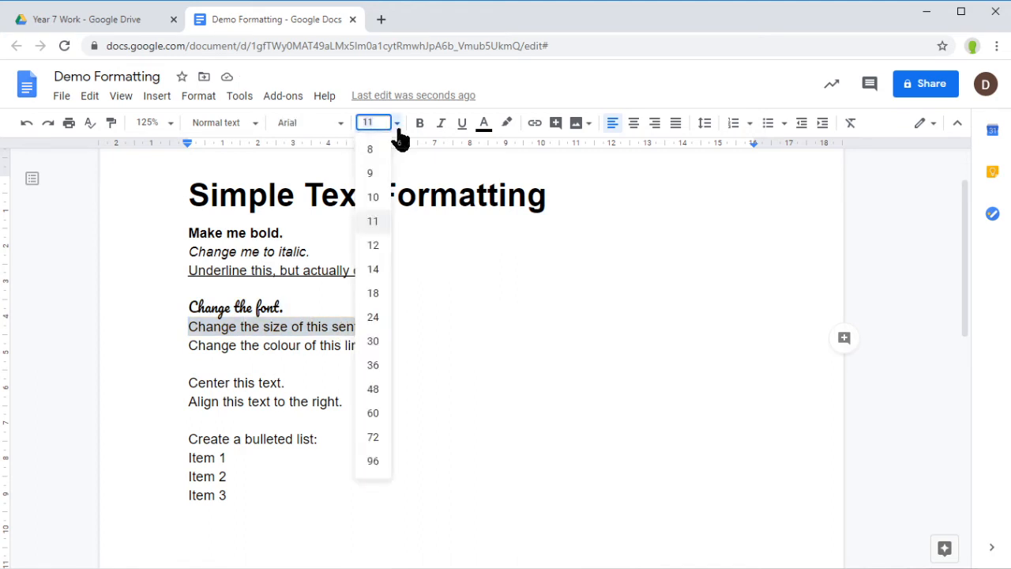
pyautogui.click(375, 269)
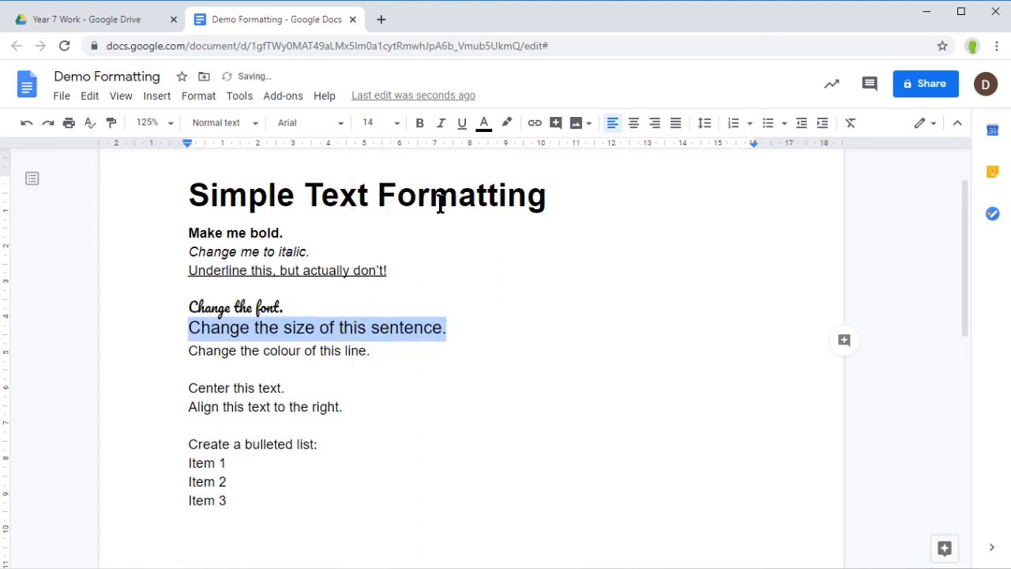
pyautogui.click(394, 125)
pyautogui.click(376, 150)
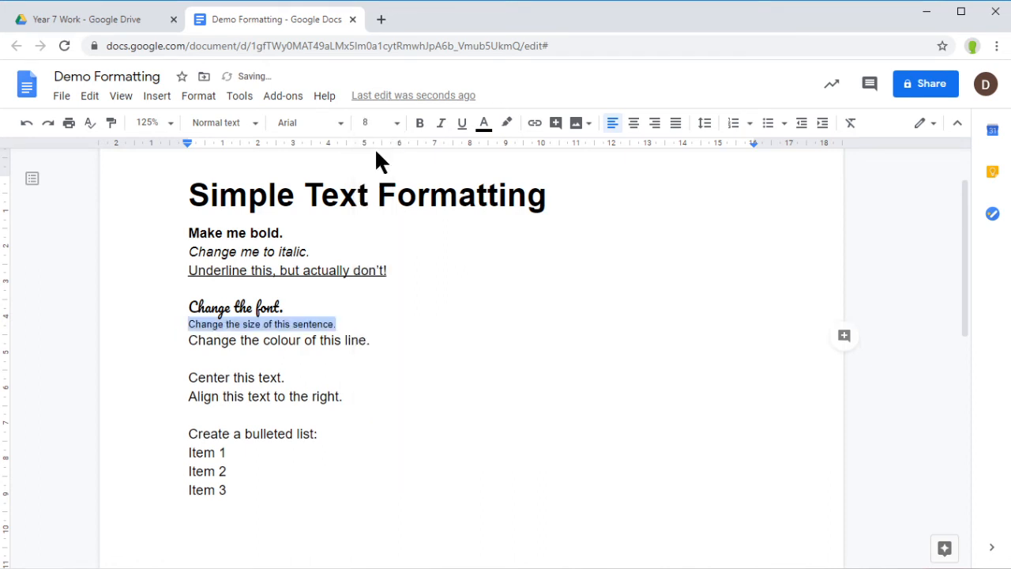
# Give the line "Change the colour of this line." a custom purple text colour, about #7455cf
pyautogui.click(266, 347)
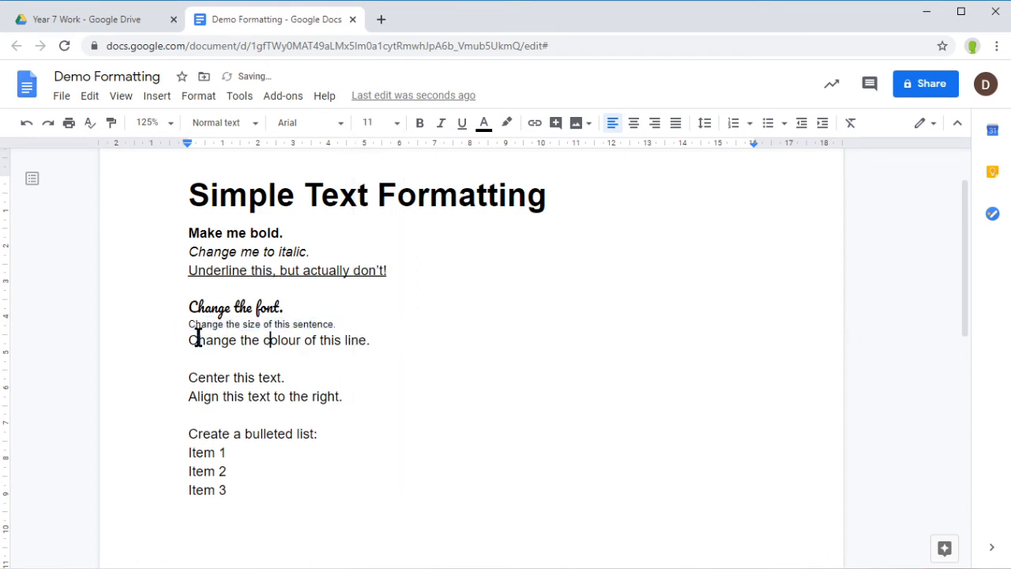
pyautogui.moveTo(184, 341); pyautogui.dragTo(378, 340)
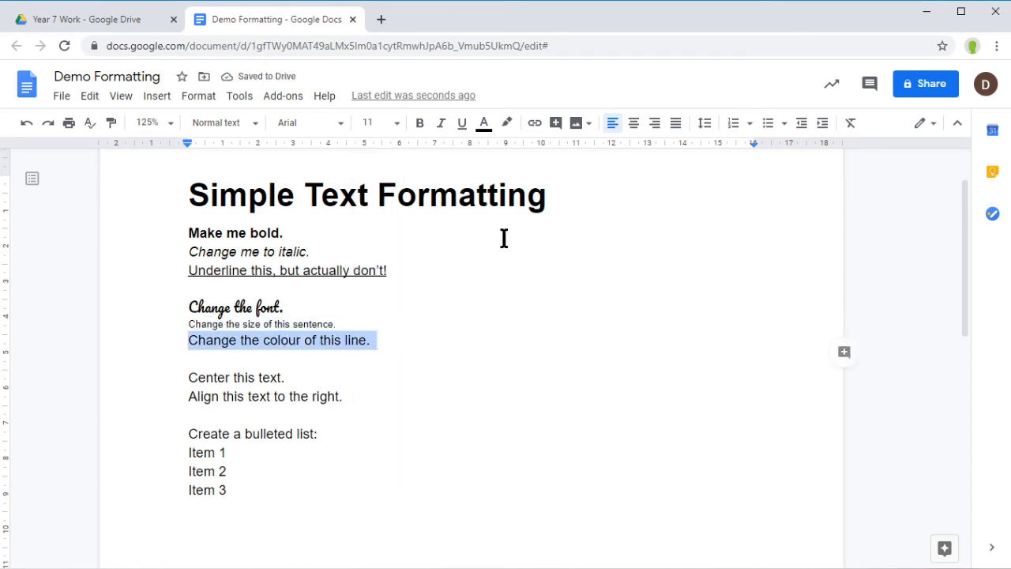
pyautogui.click(484, 126)
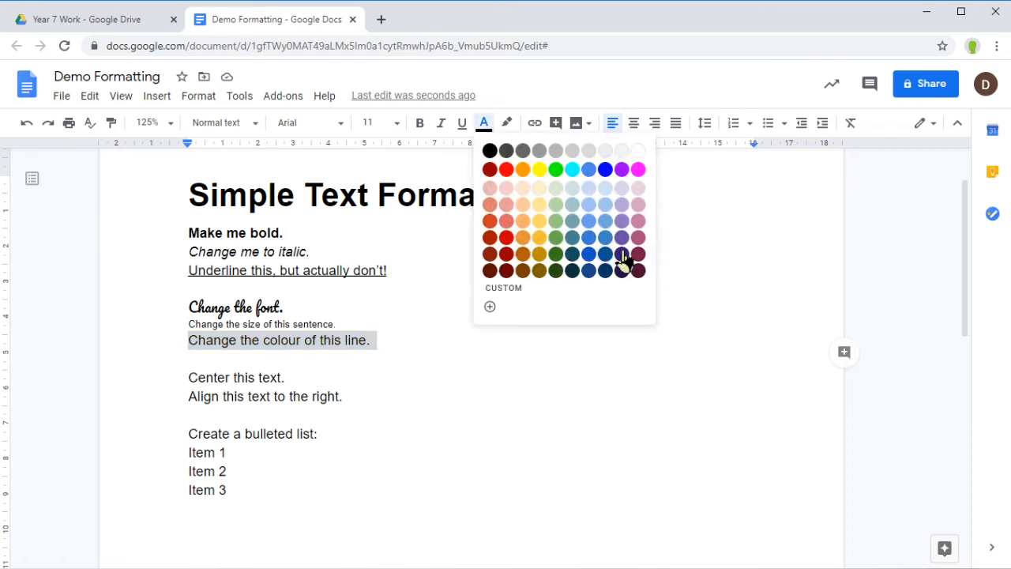
pyautogui.click(515, 287)
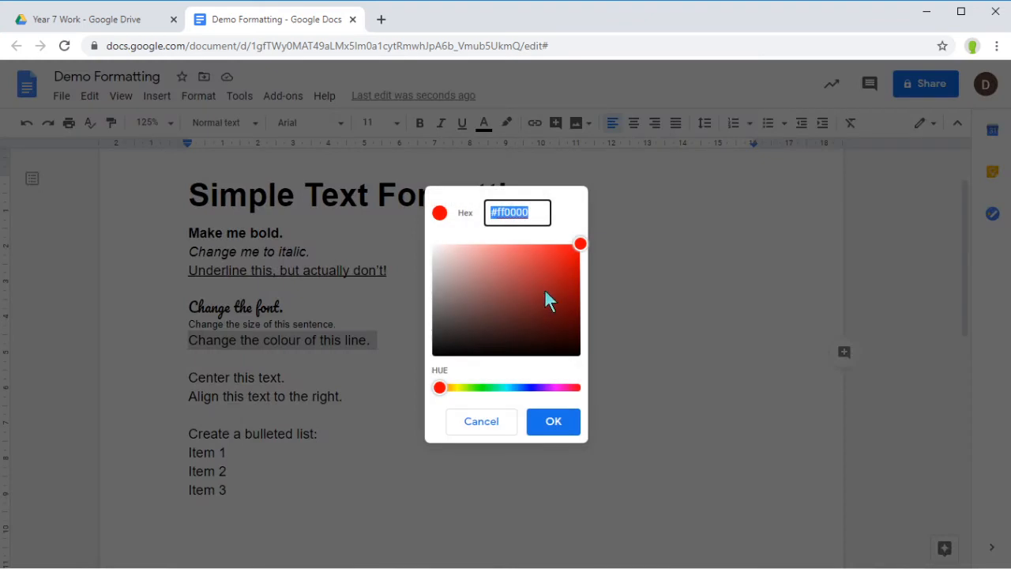
pyautogui.moveTo(580, 246); pyautogui.dragTo(486, 277)
pyautogui.moveTo(441, 388); pyautogui.dragTo(535, 388)
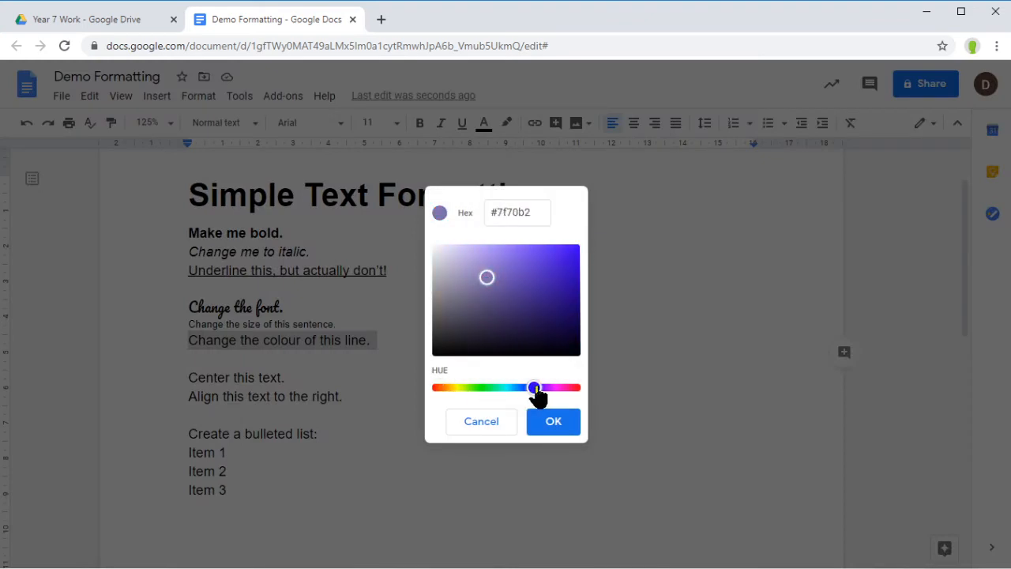
pyautogui.moveTo(477, 281); pyautogui.dragTo(521, 266)
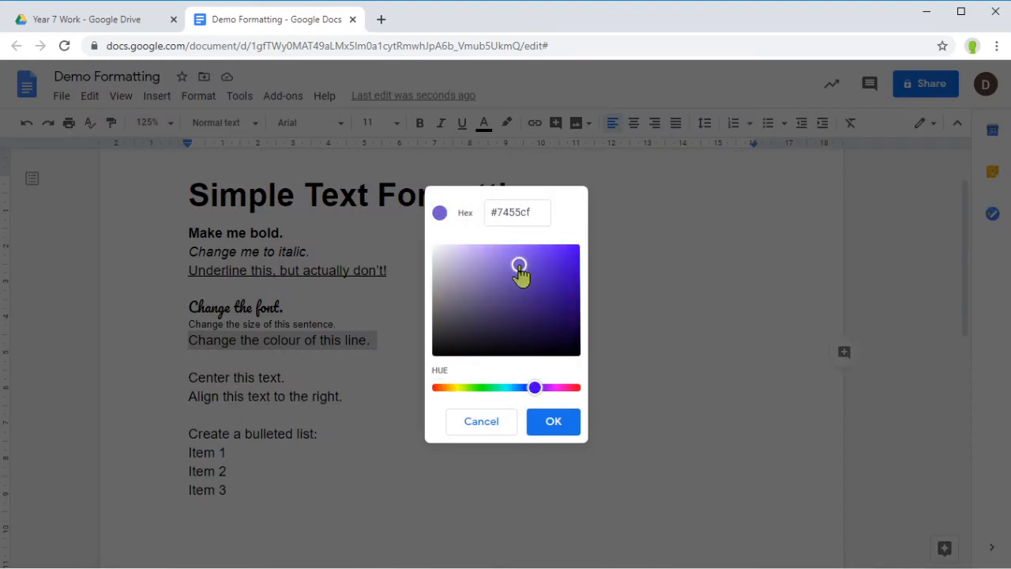
pyautogui.click(557, 427)
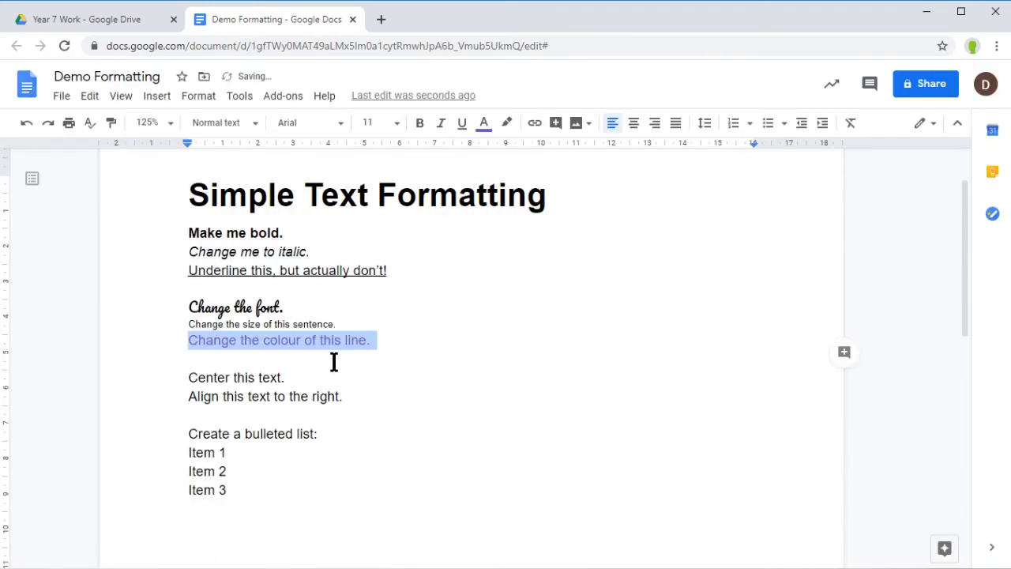
pyautogui.click(334, 362)
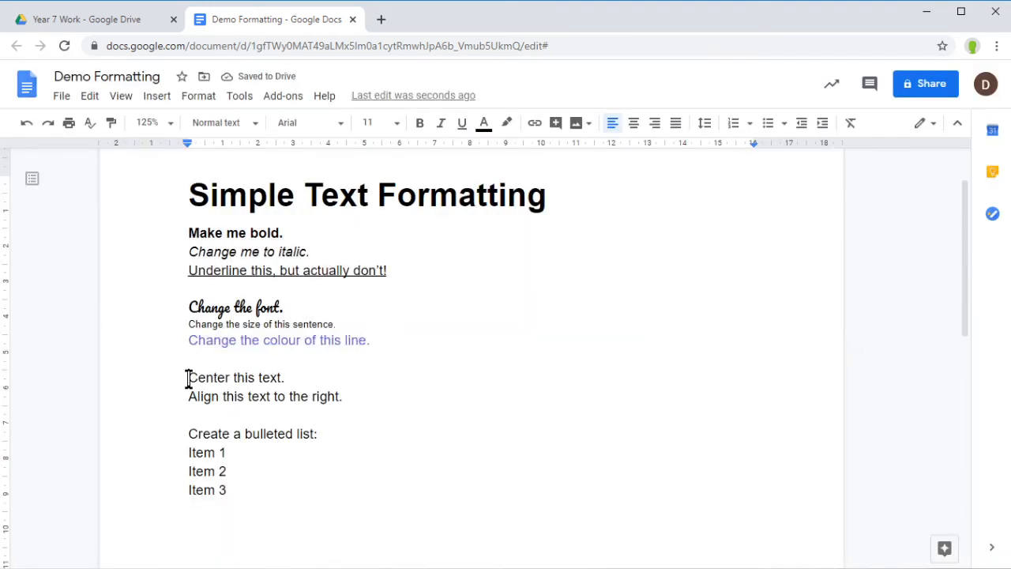
# Center the line "Center this text." and right-align the line "Align this text to the right."
pyautogui.moveTo(187, 379); pyautogui.dragTo(293, 377)
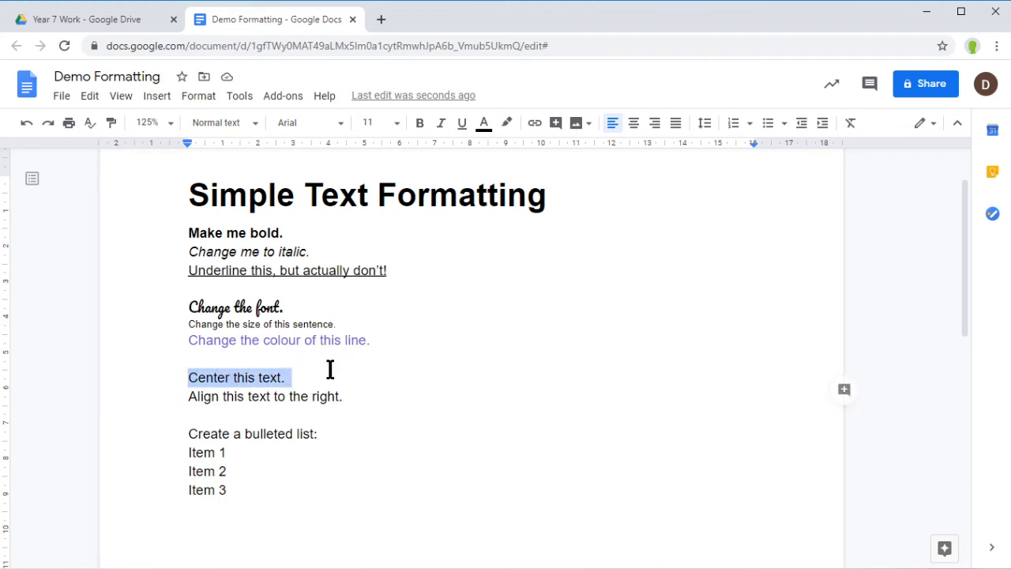
pyautogui.click(633, 130)
pyautogui.moveTo(188, 396); pyautogui.dragTo(354, 394)
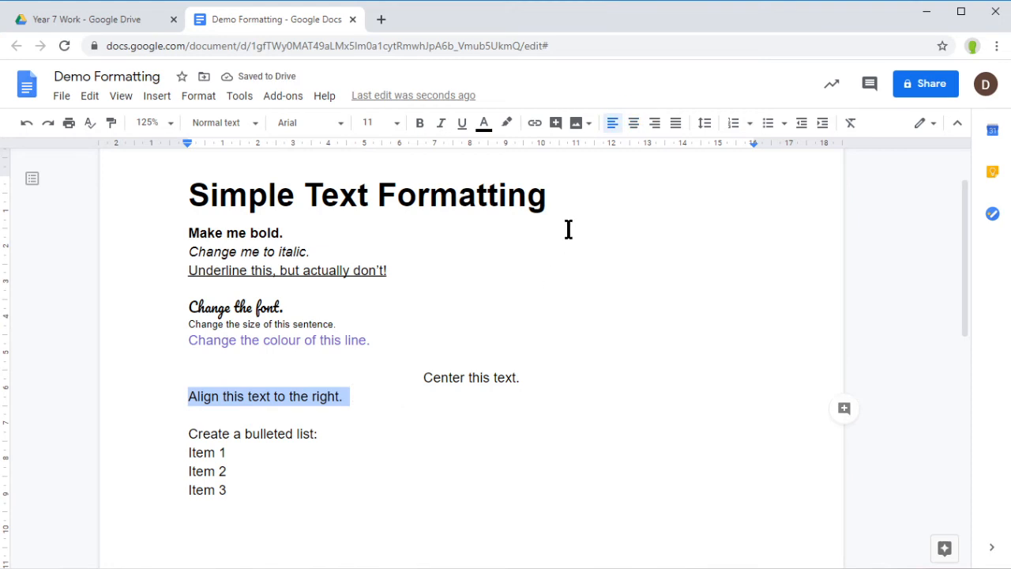
pyautogui.click(655, 126)
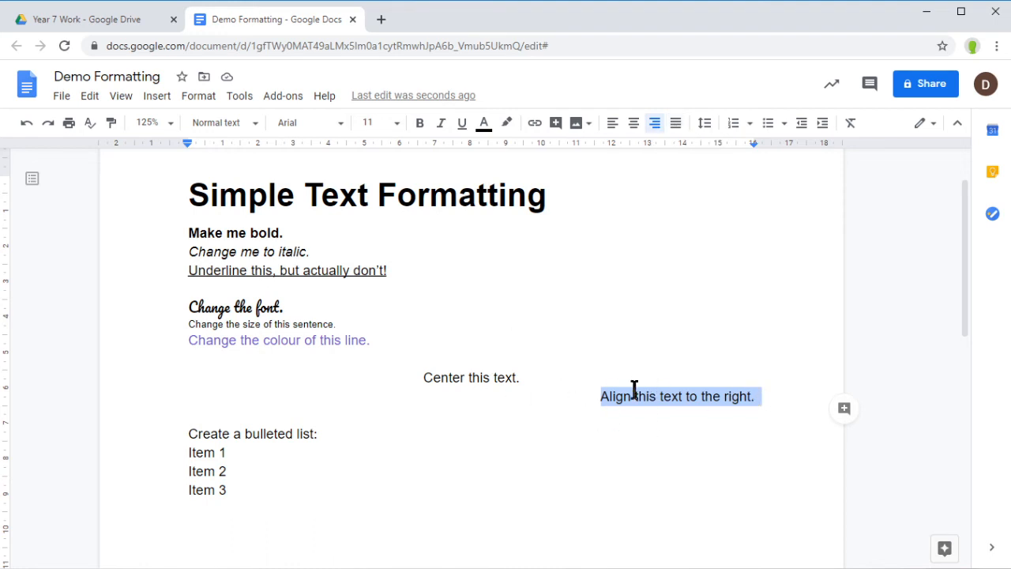
pyautogui.click(764, 398)
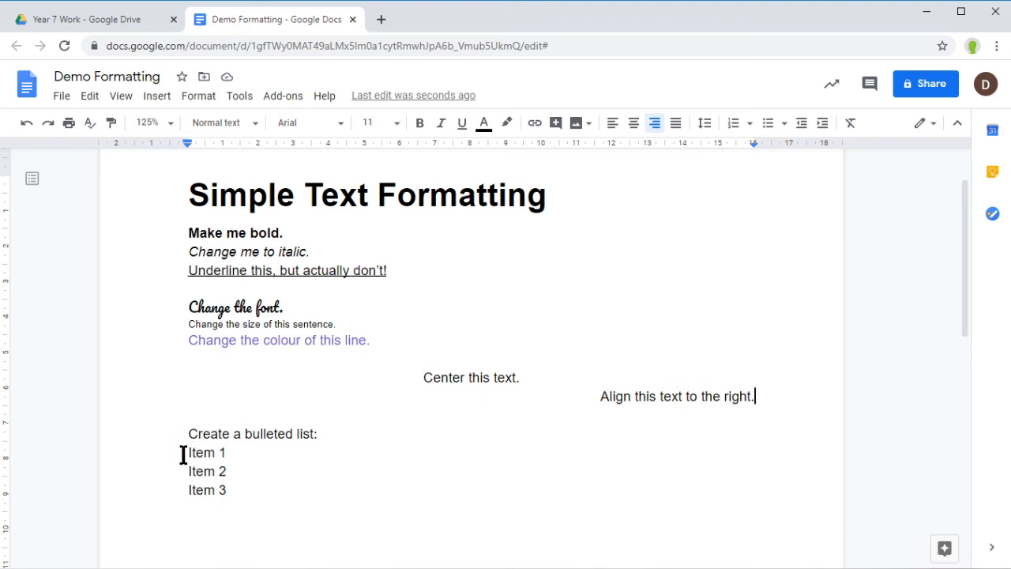
# Turn the lines Item 1 to Item 3 into a bulleted list with the arrow bullet style
pyautogui.moveTo(188, 452); pyautogui.dragTo(235, 490)
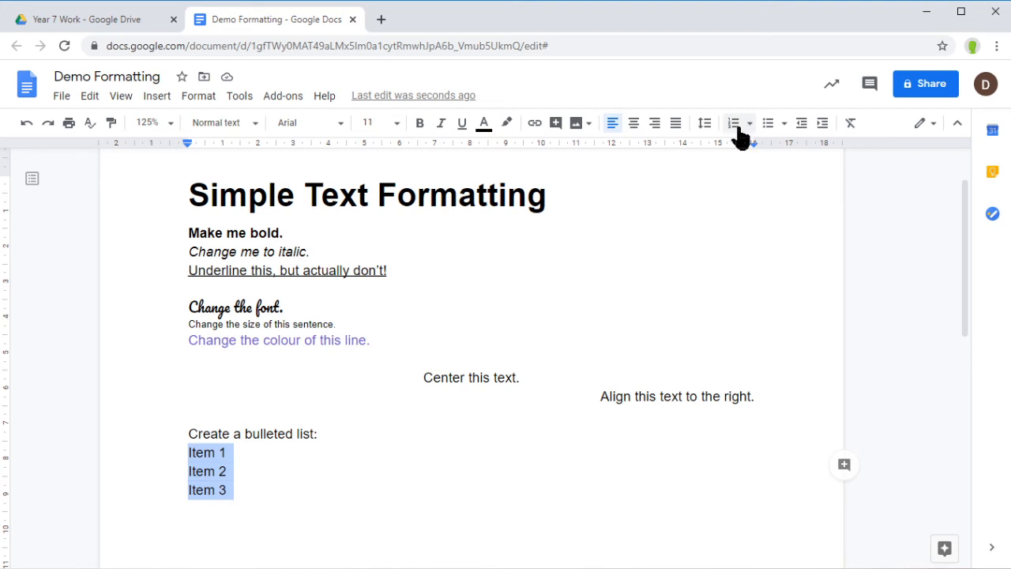
pyautogui.click(783, 125)
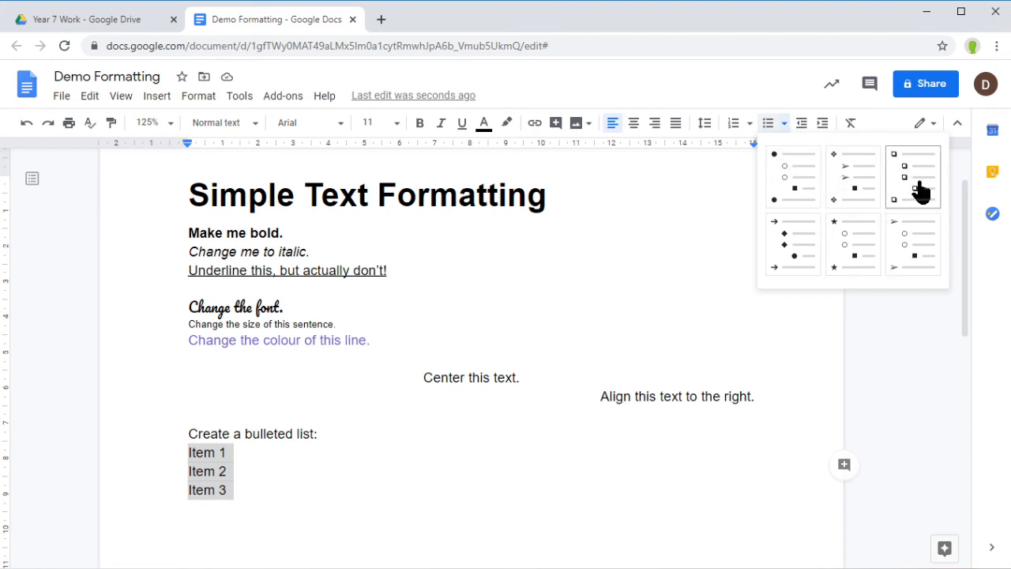
pyautogui.click(794, 251)
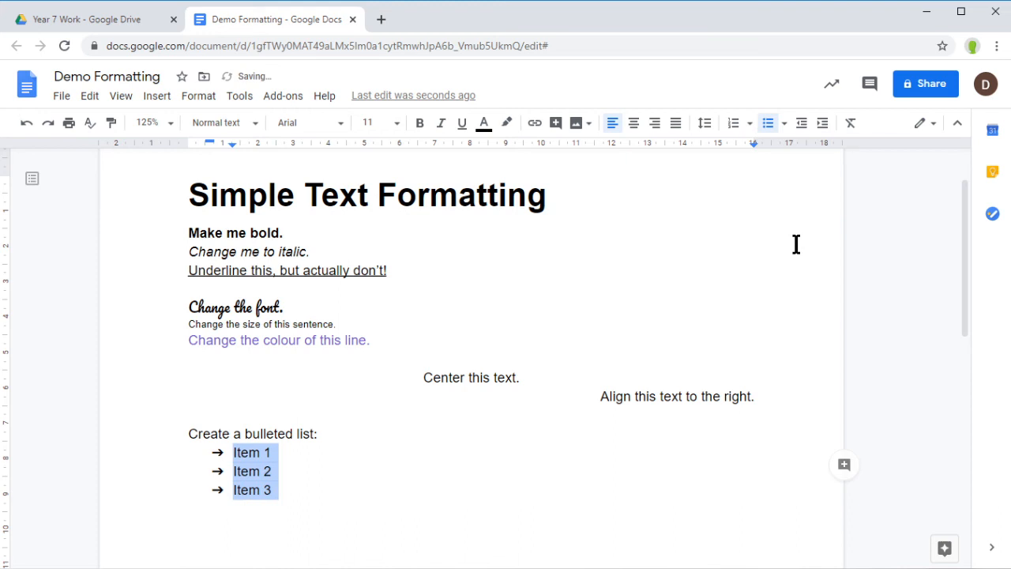
# Add "Item 4" as a new bullet after Item 3
pyautogui.click(291, 493)
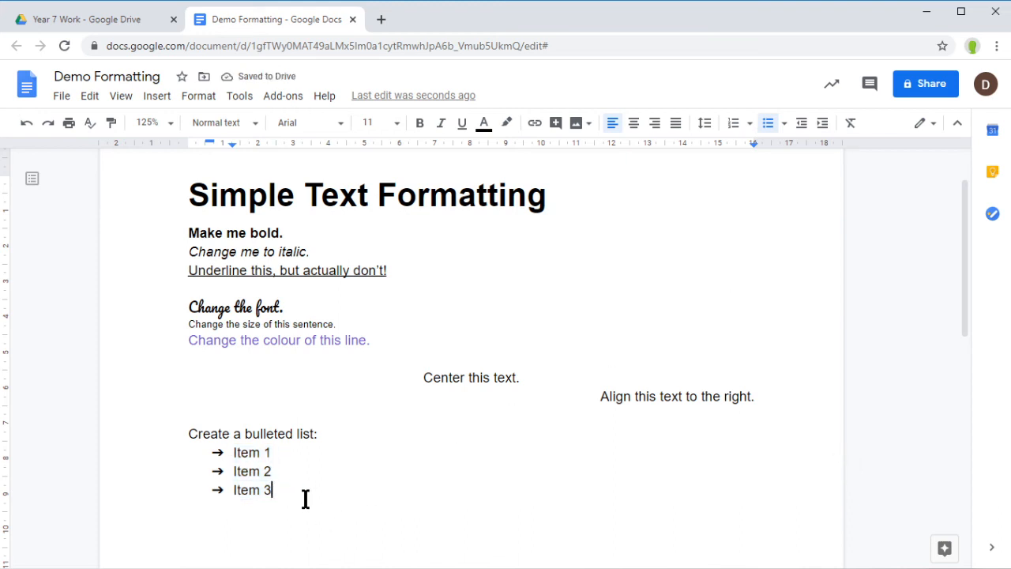
pyautogui.press('Return')
pyautogui.write('Item 4')
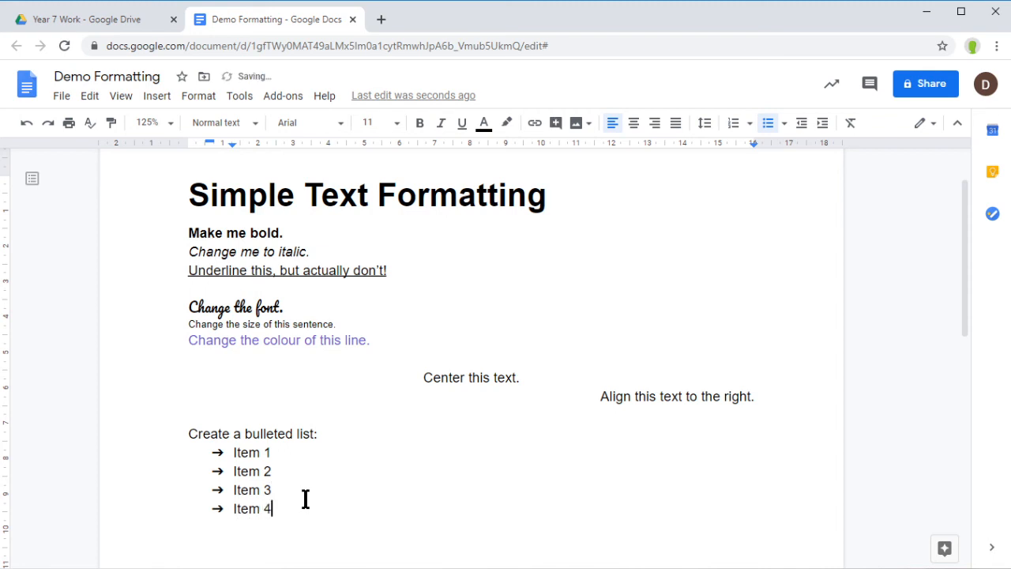
# End the bulleted list after Item 4 and add the unindented line "Then I can write a new sentence." below it
pyautogui.press('Return')
pyautogui.press('BackSpace')
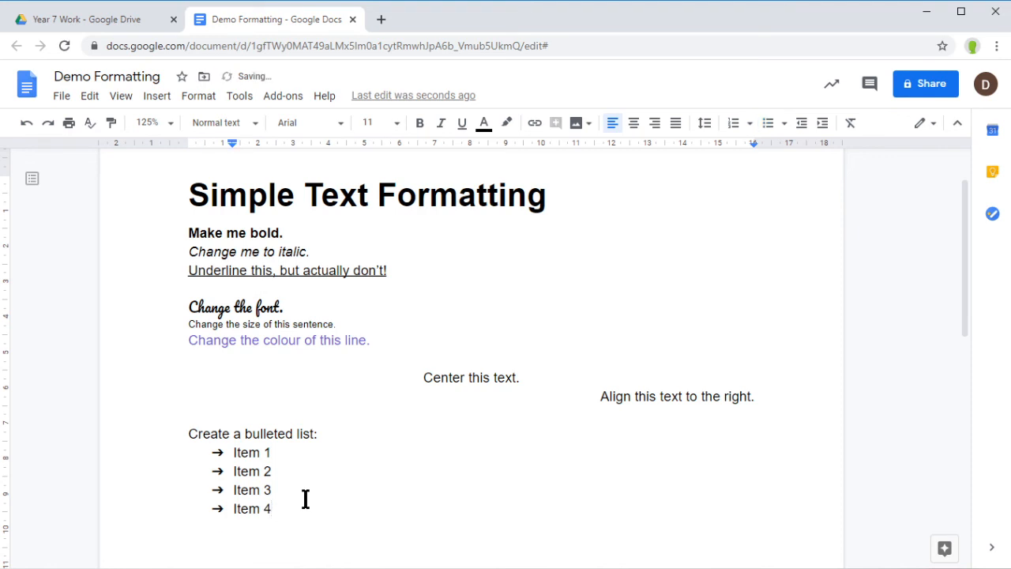
pyautogui.press('BackSpace')
pyautogui.write('Then I can w')
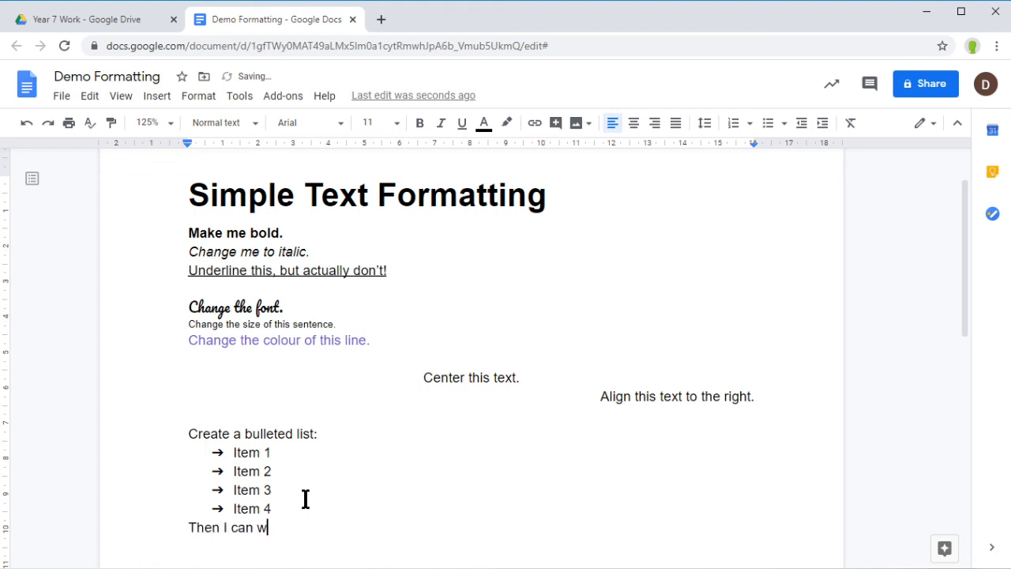
pyautogui.write('rite a new sentence')
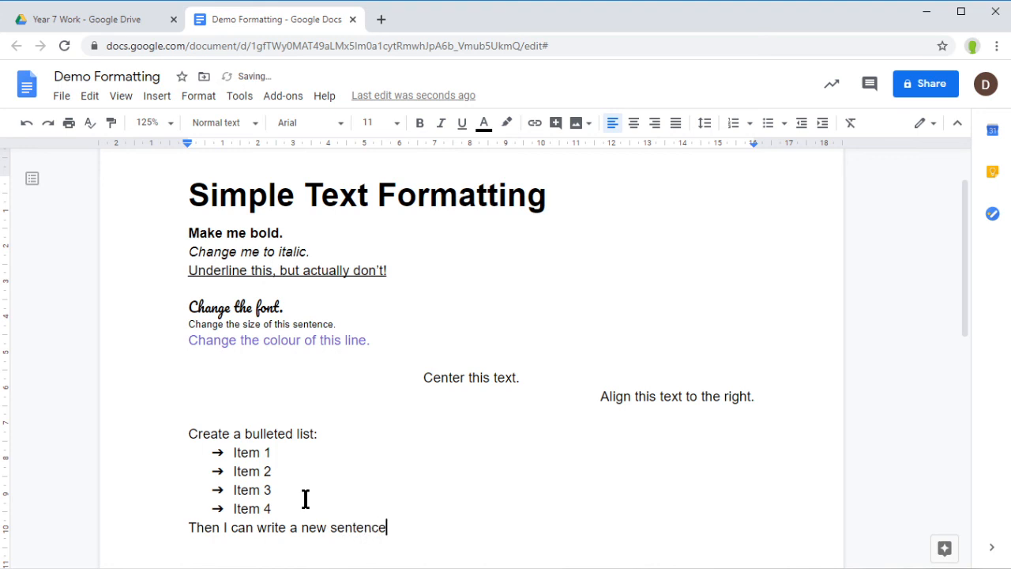
pyautogui.write('.')
# Clear the formatting of all lines below the title and remove the bullets from Item 1 to Item 4
pyautogui.moveTo(183, 231); pyautogui.dragTo(408, 530)
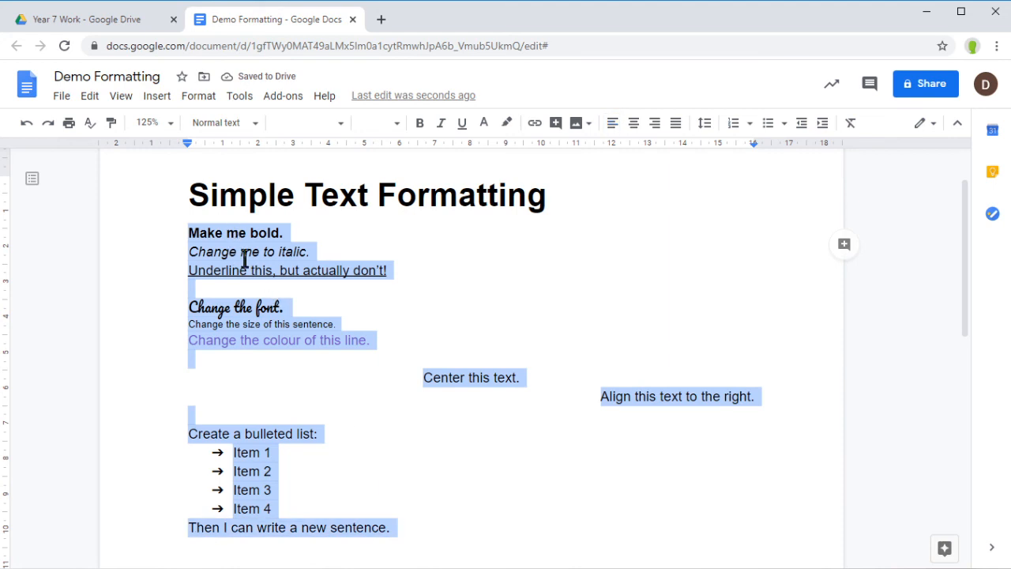
pyautogui.click(197, 98)
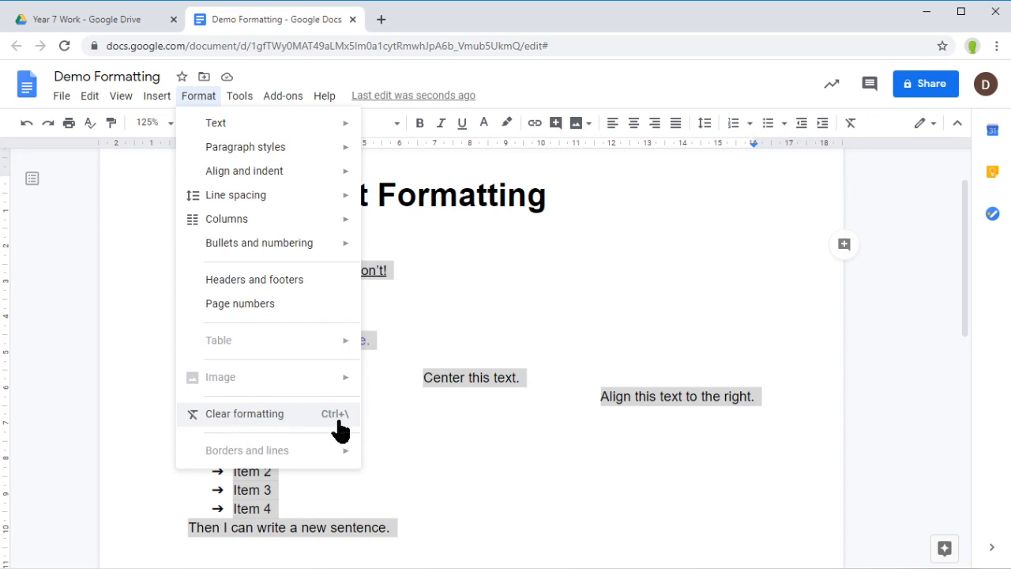
pyautogui.click(247, 419)
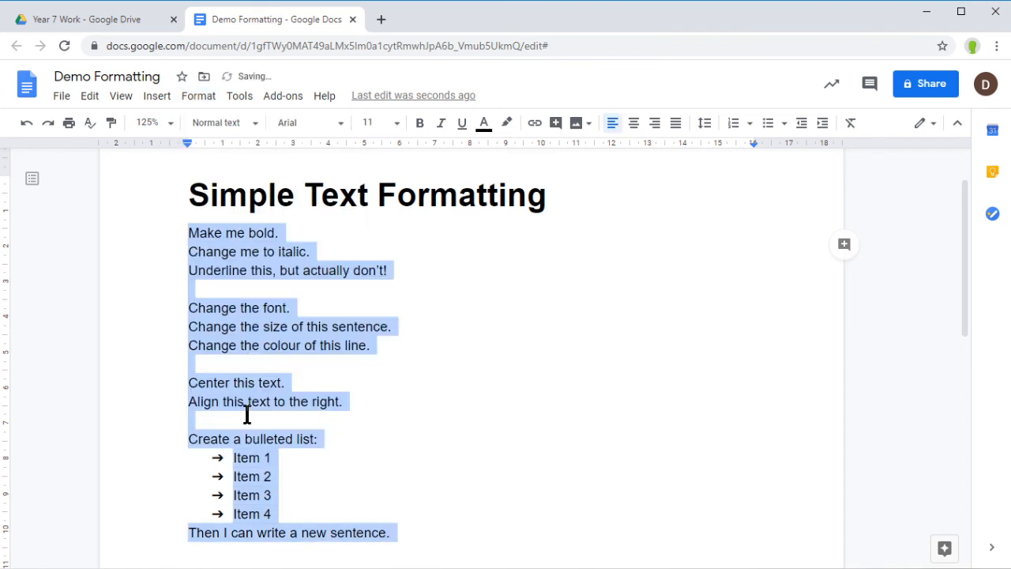
pyautogui.click(403, 465)
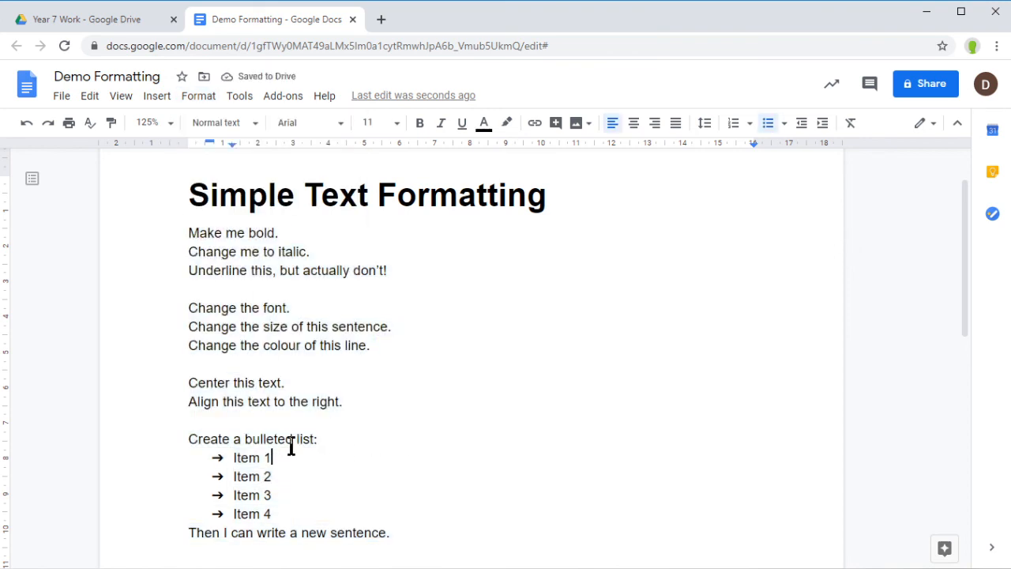
pyautogui.moveTo(296, 513); pyautogui.dragTo(194, 455)
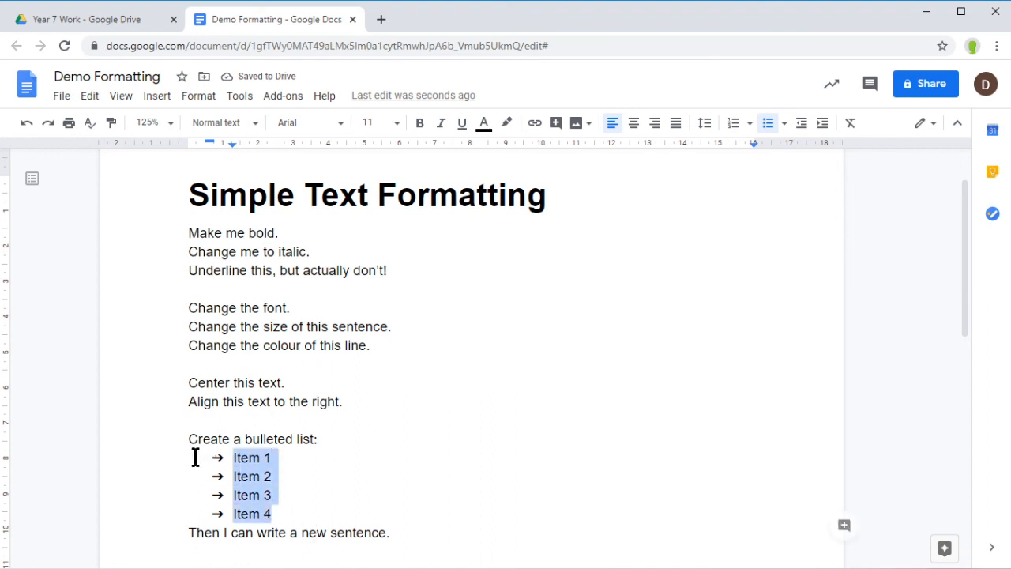
pyautogui.click(768, 125)
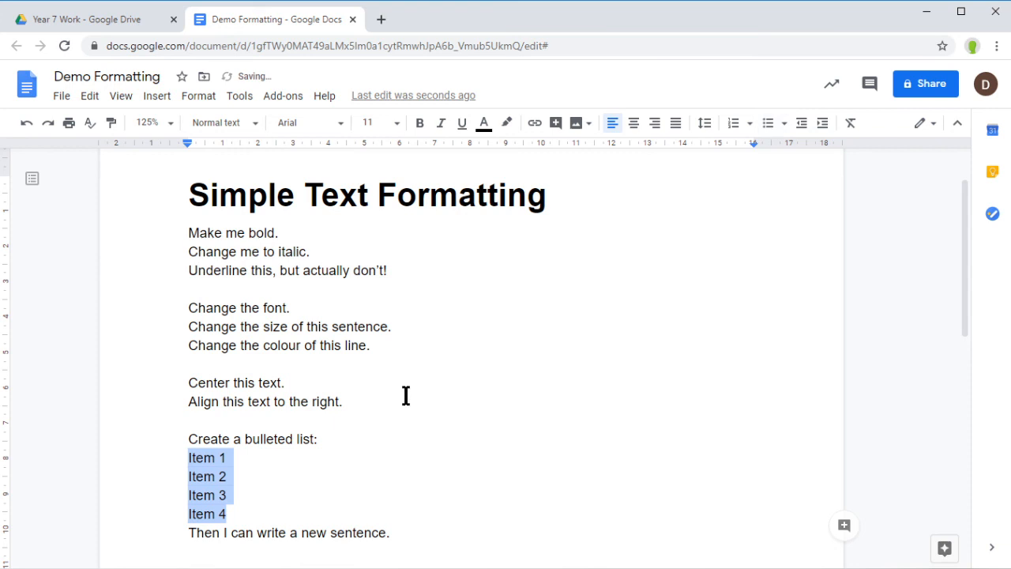